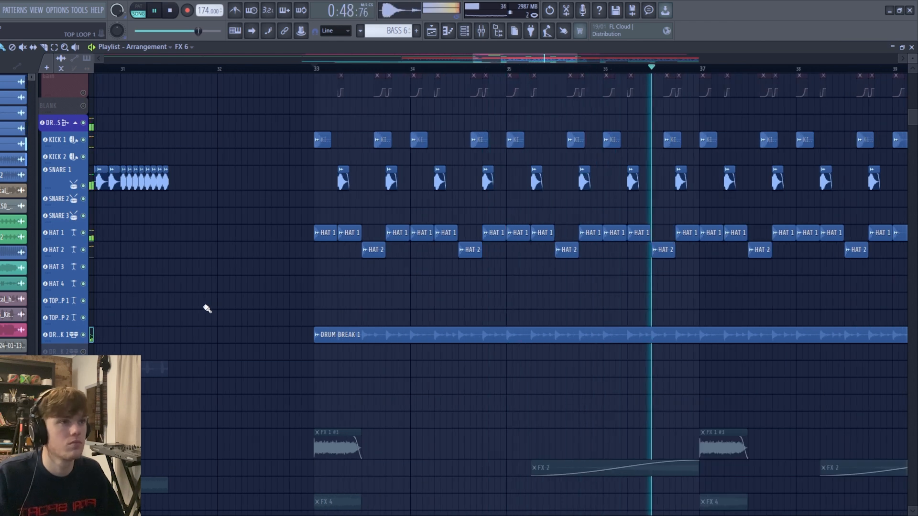
- Solo the DRUM BREAK 1 track and play it from bar 33
key(space)
scroll(310, 269, up, 4)
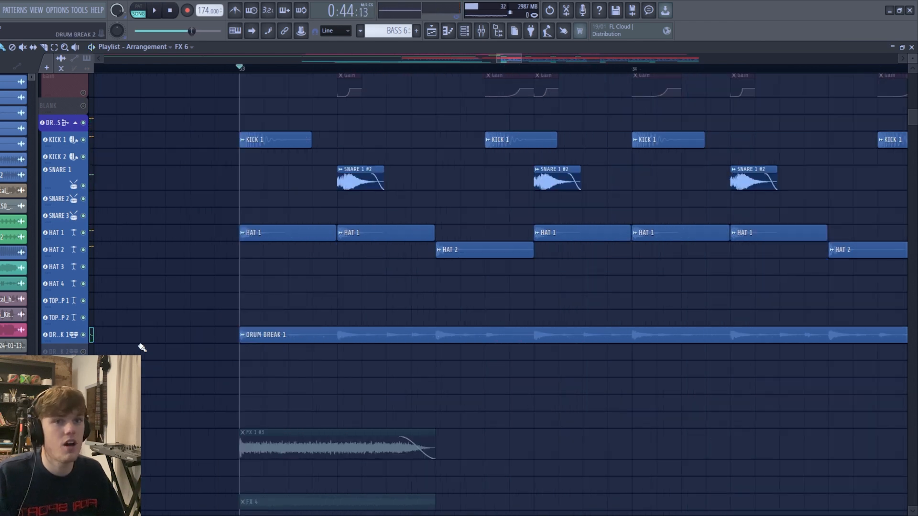
right_click(84, 337)
key(space)
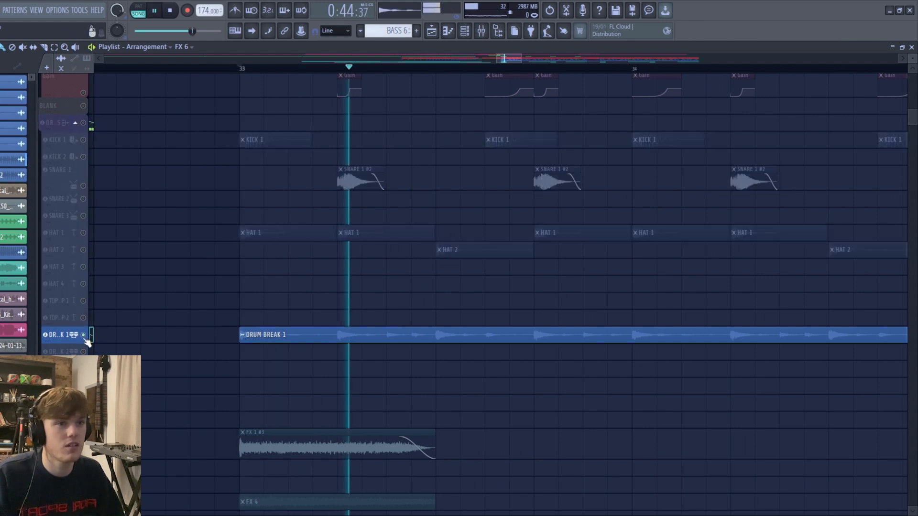
scroll(270, 343, down, 3)
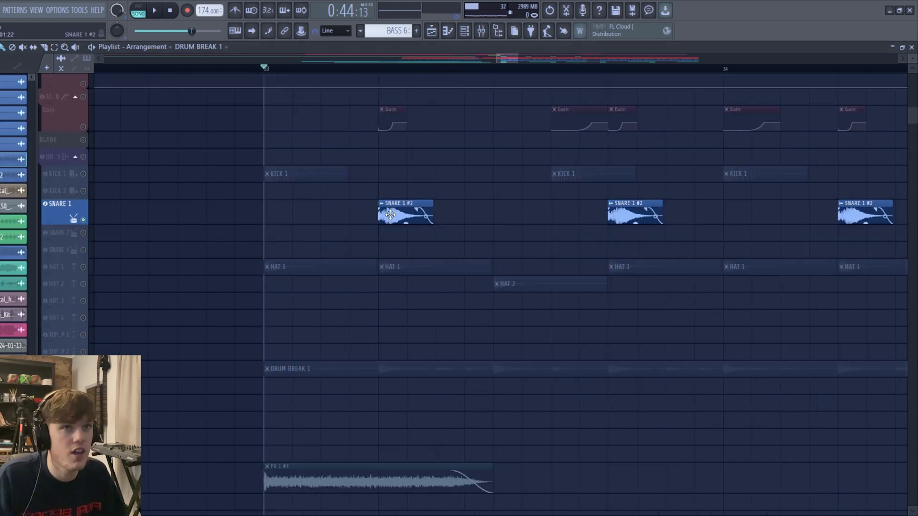
- Unmute the KICK 1 track alongside SNARE 1 and play the kick and snare pattern from bar 33
click(84, 174)
scroll(292, 216, down, 2)
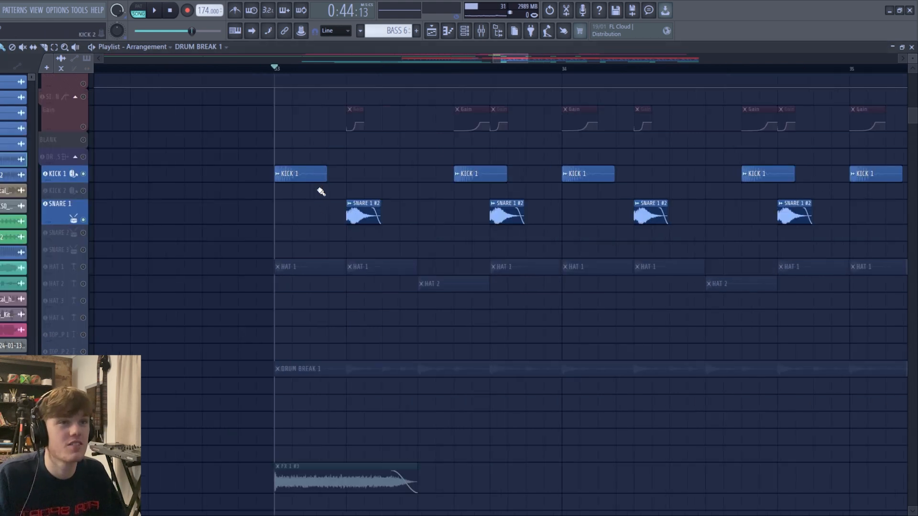
scroll(311, 204, down, 2)
key(space)
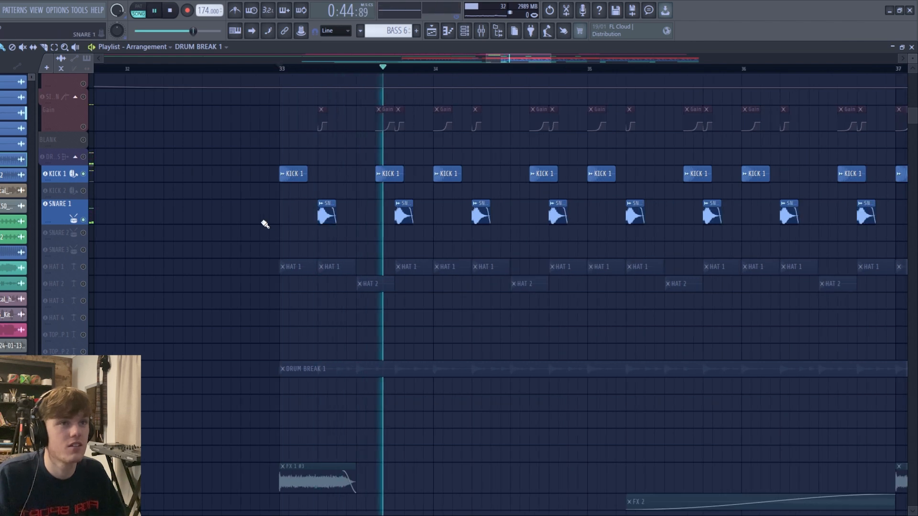
key(space)
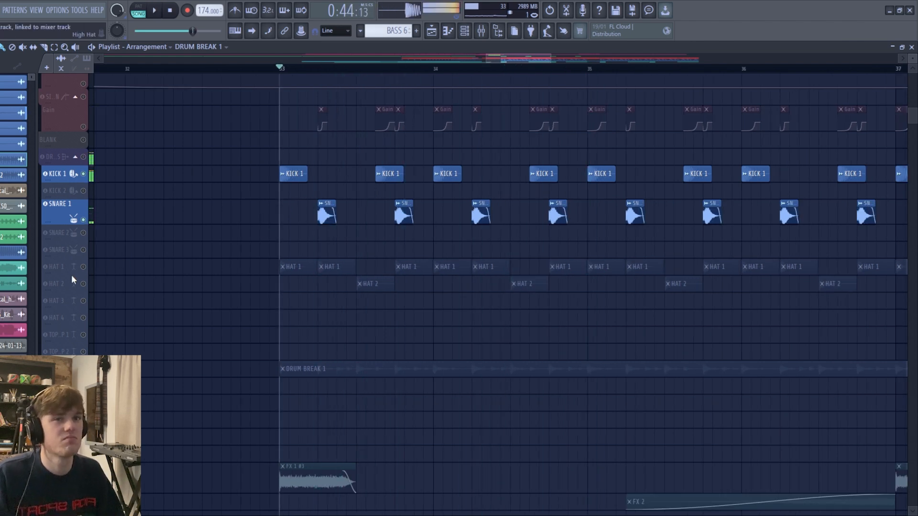
- Unmute the HAT 1 track and play the drums with the DRUM BUS Pro-C 2 compressor open
click(83, 266)
key(F9)
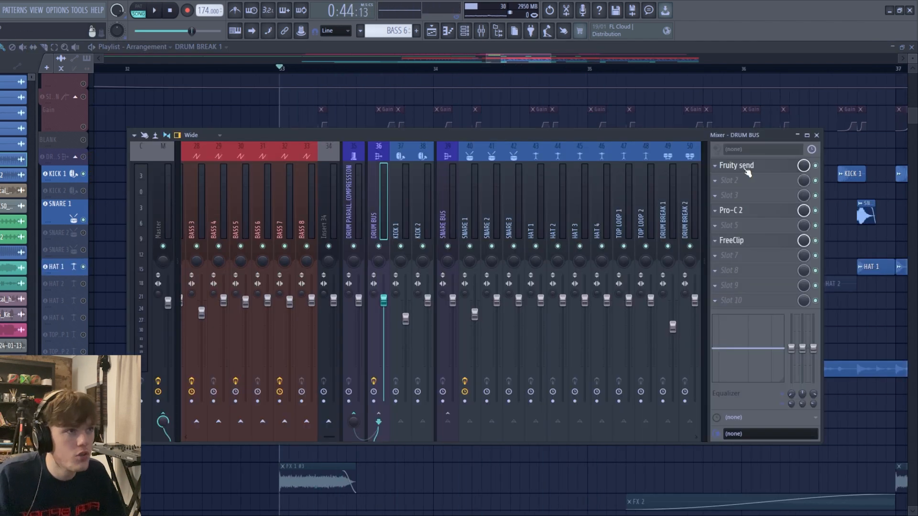
click(749, 214)
key(space)
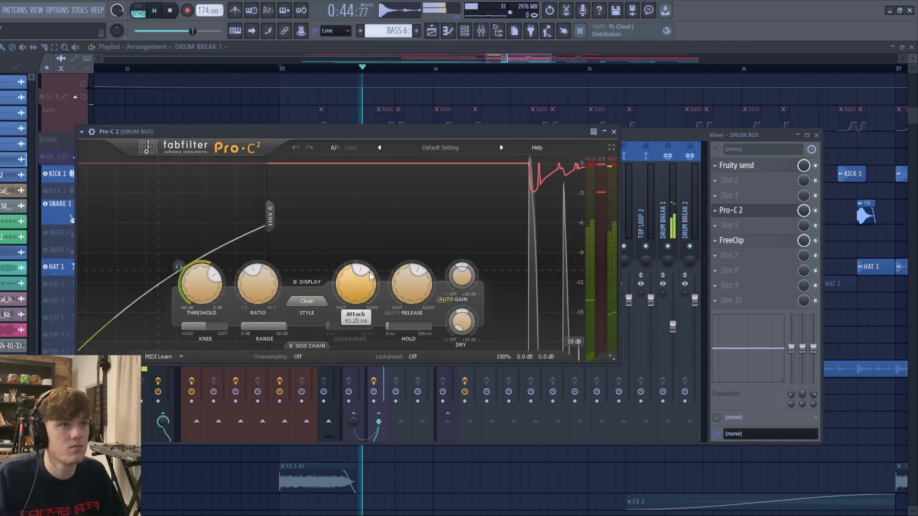
key(space)
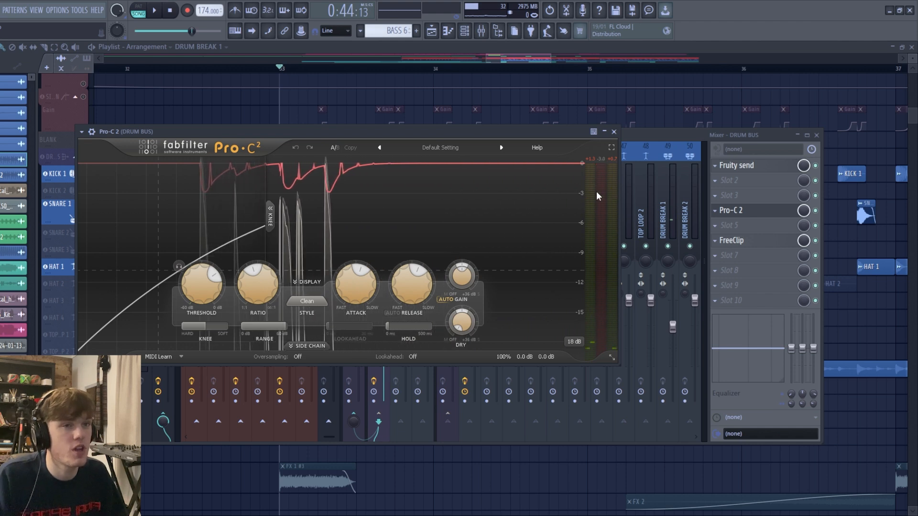
- Set the Pro-C 2 attack to 42.78 ms and review its ratio and threshold settings
mouse_move(360, 287)
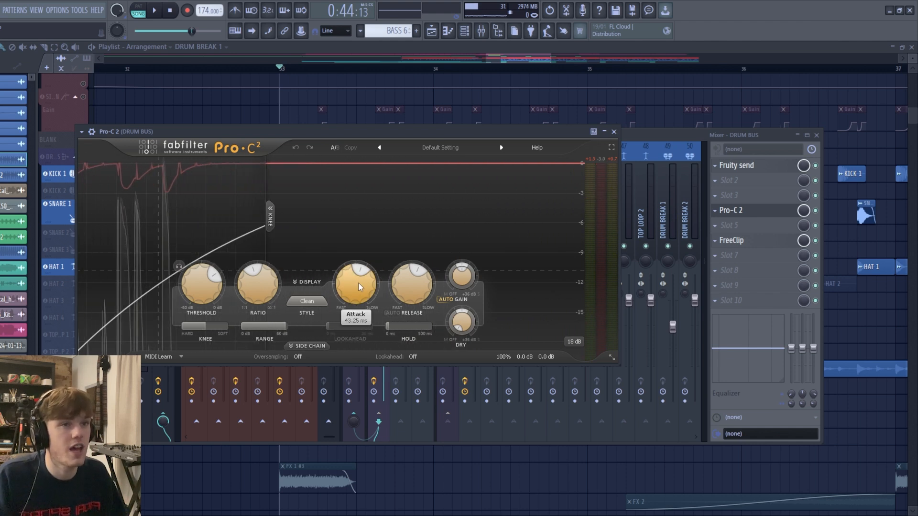
drag(360, 287, 363, 301)
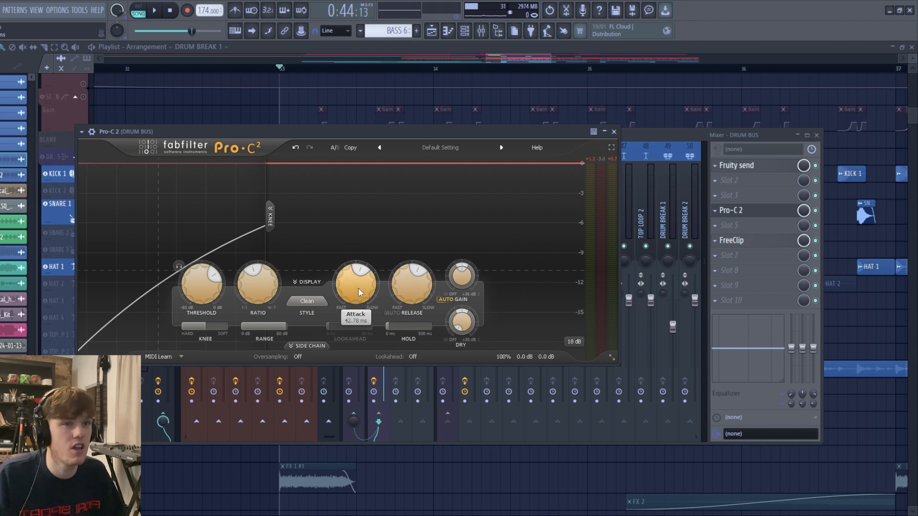
mouse_move(397, 293)
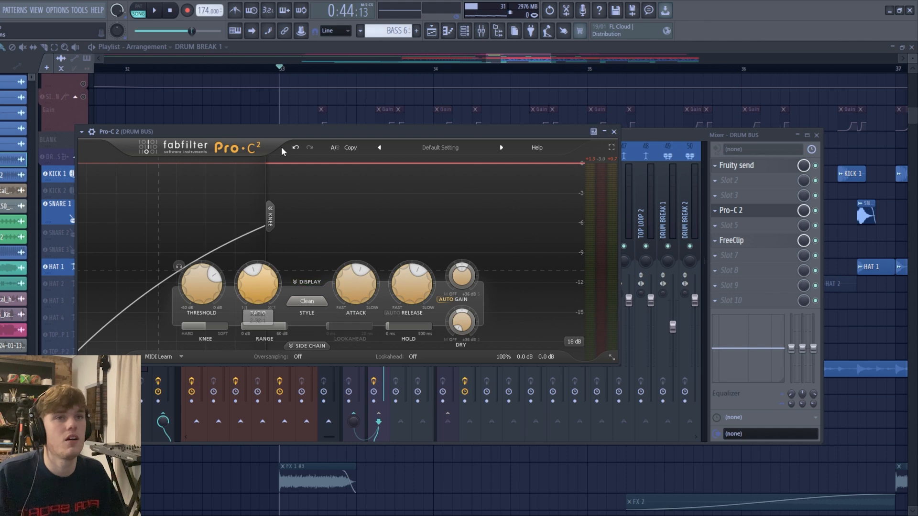
drag(281, 131, 292, 129)
mouse_move(268, 275)
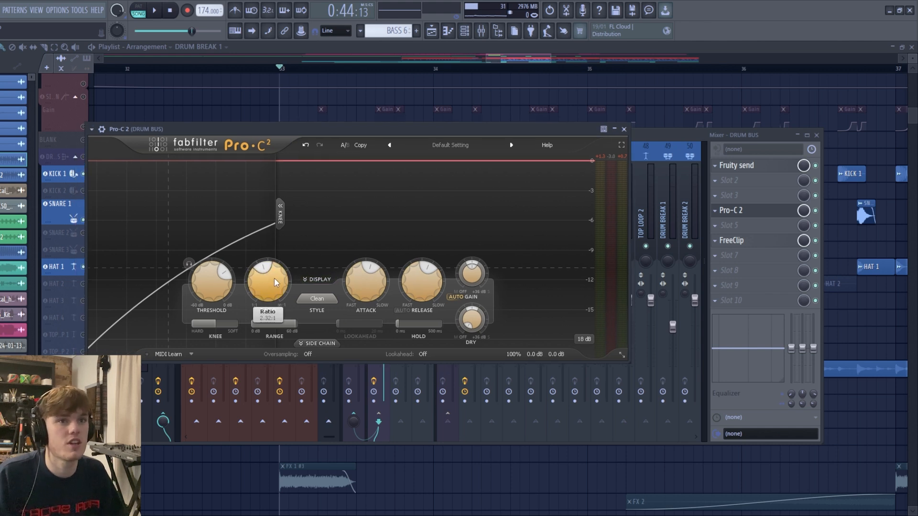
mouse_move(210, 285)
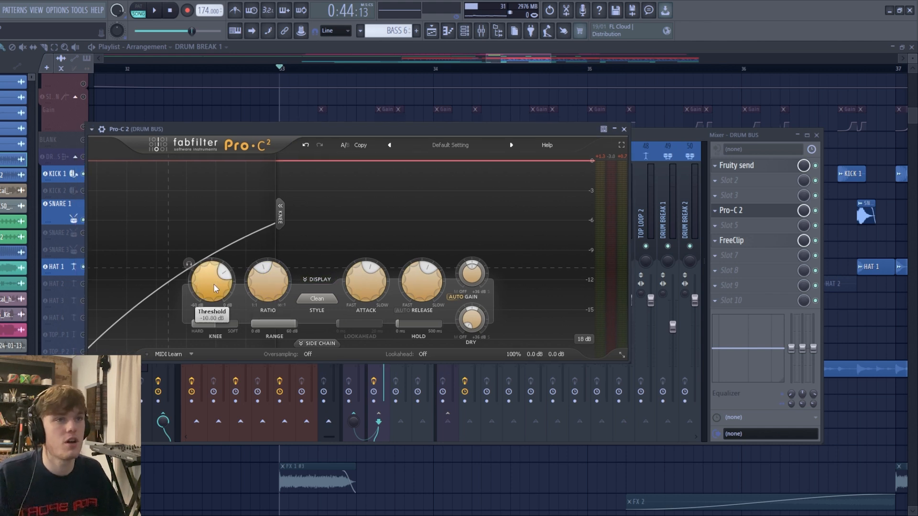
- Inspect FreeClip on the DRUM BUS while playing the drums, then close the plugin and the mixer
click(745, 243)
drag(274, 181, 320, 174)
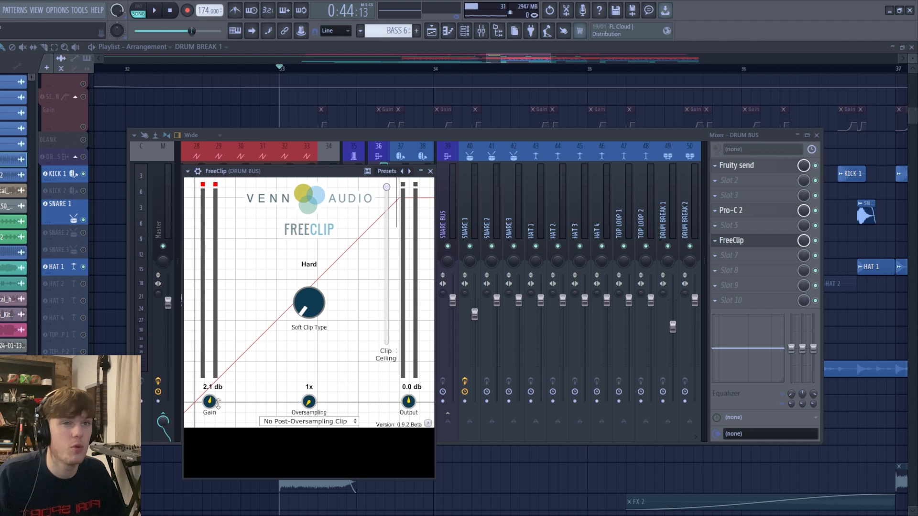
drag(318, 179, 378, 393)
key(space)
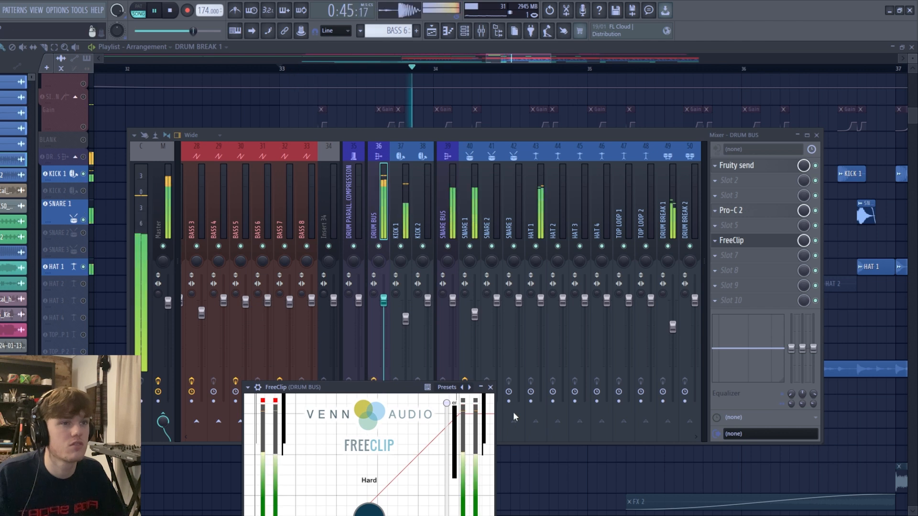
click(491, 387)
key(F9)
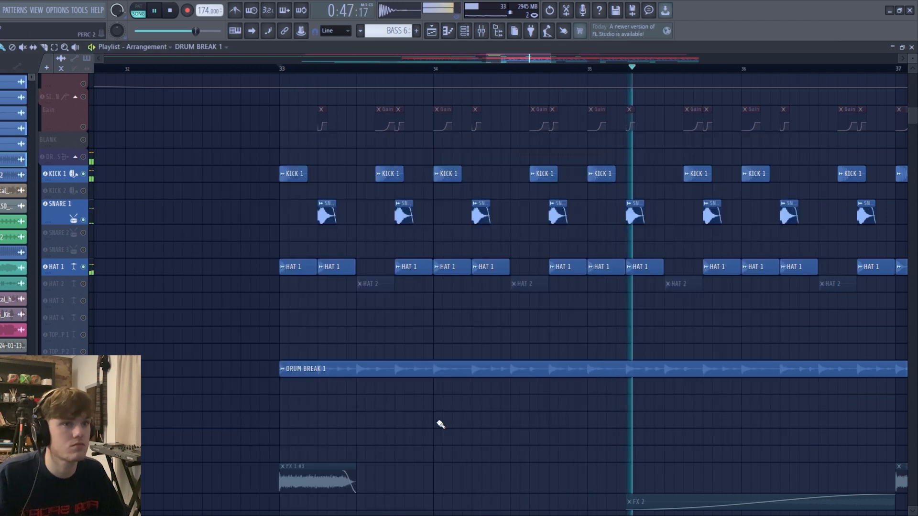
key(space)
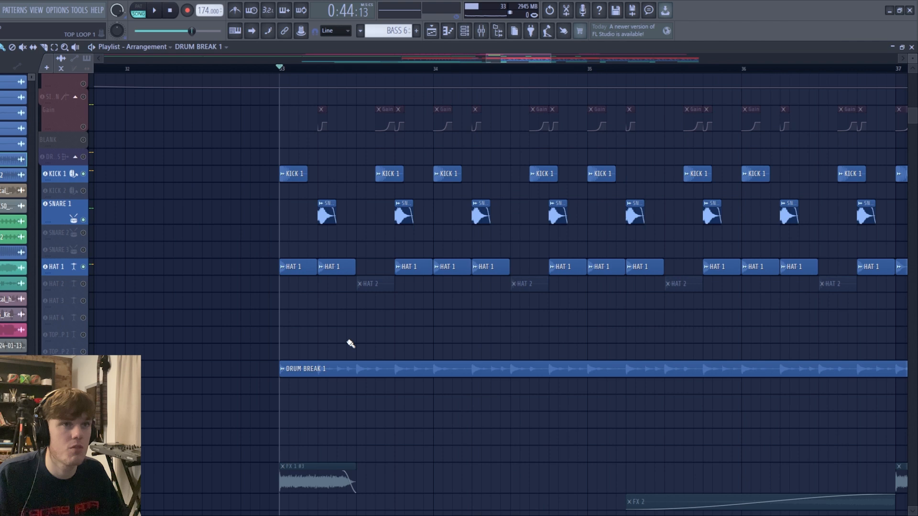
- Enlarge the BASS 6, BASS 7, BASS 8 and Pitch Bend playlist tracks and play the bass section from bar 33
scroll(378, 315, down, 3)
scroll(338, 410, down, 5)
scroll(403, 402, up, 8)
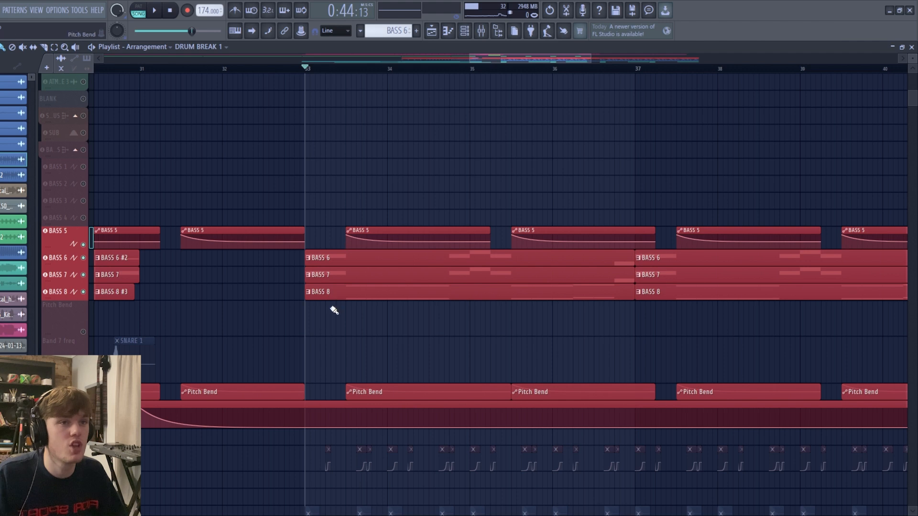
click(338, 275)
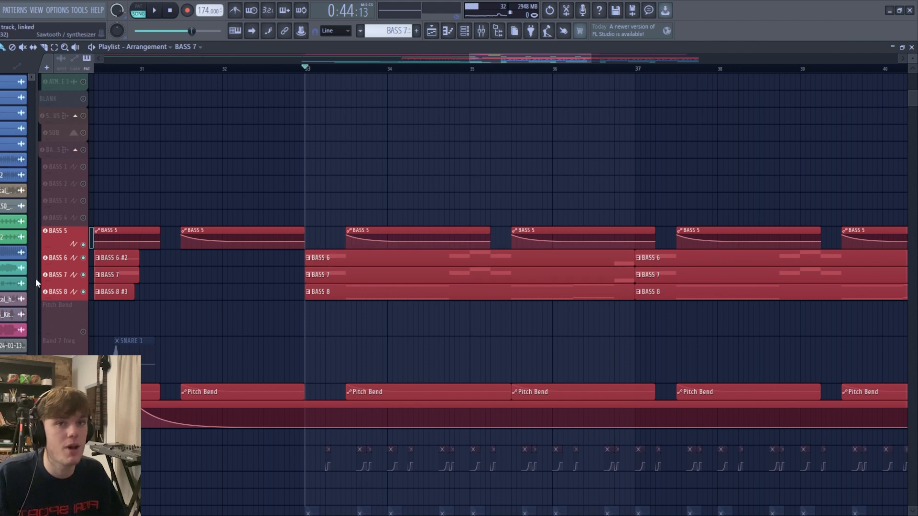
drag(58, 280, 64, 268)
drag(68, 306, 68, 314)
key(space)
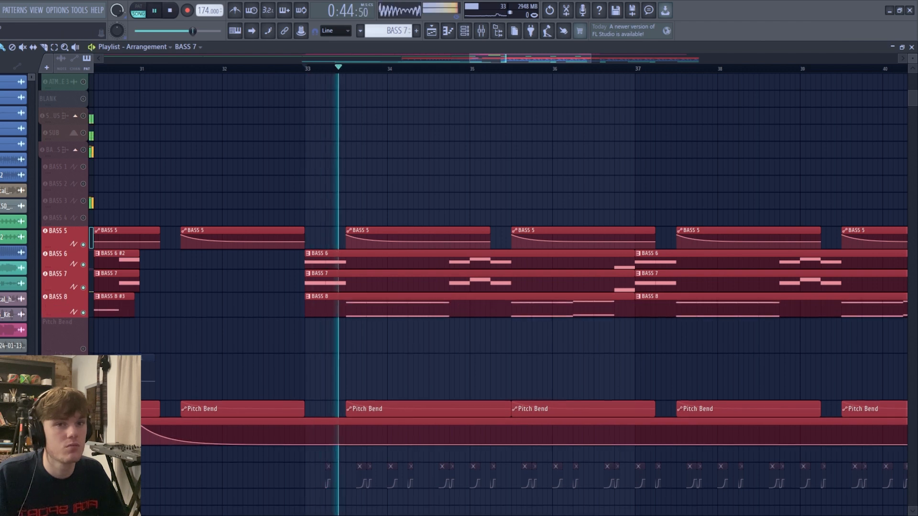
drag(67, 418, 67, 427)
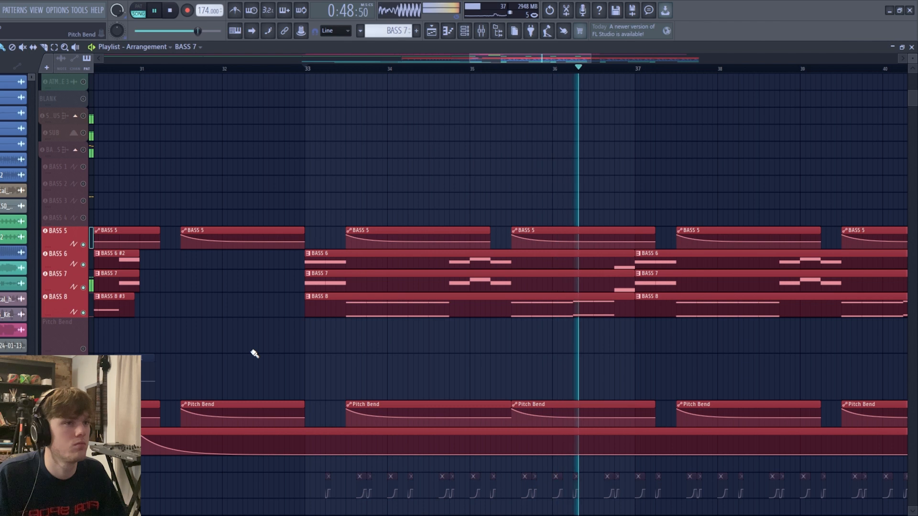
key(space)
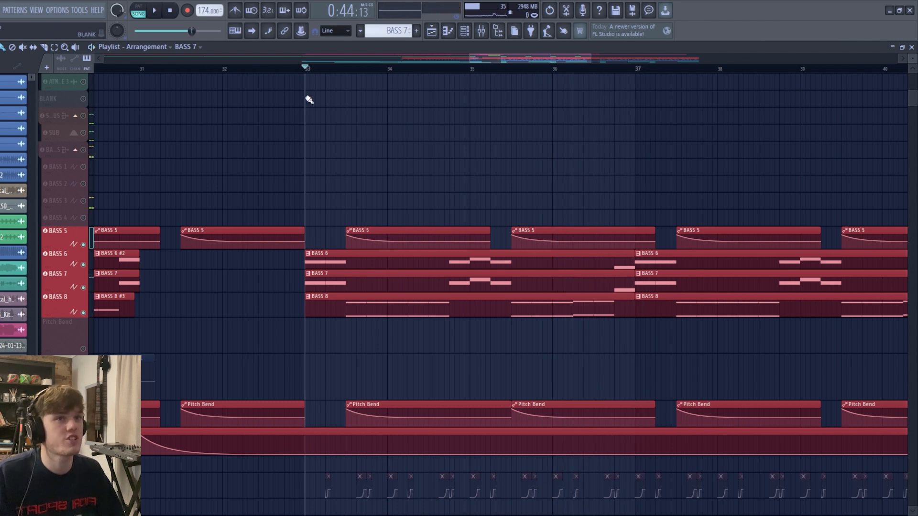
- Examine the BASS 6 pattern's womp 1 and womp sub Serum patches, including womp 1's LFO 1 assignments and both effects pages
click(335, 264)
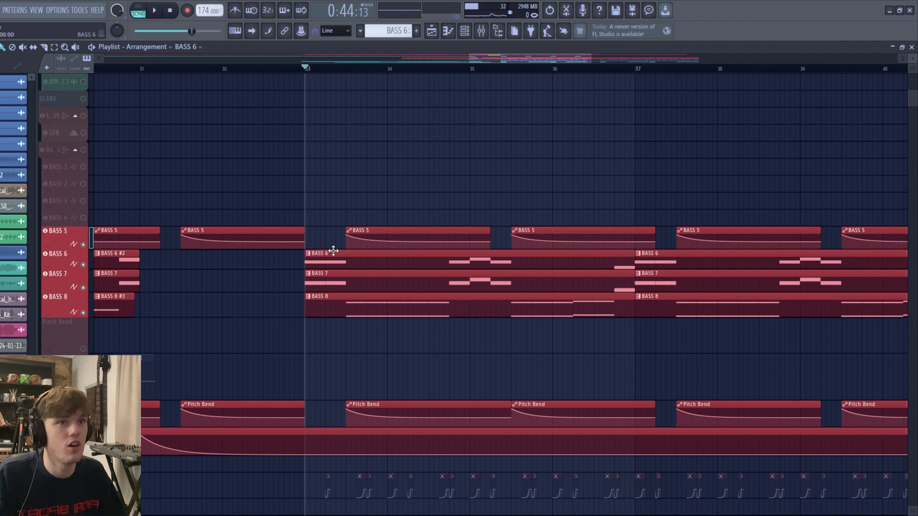
click(466, 31)
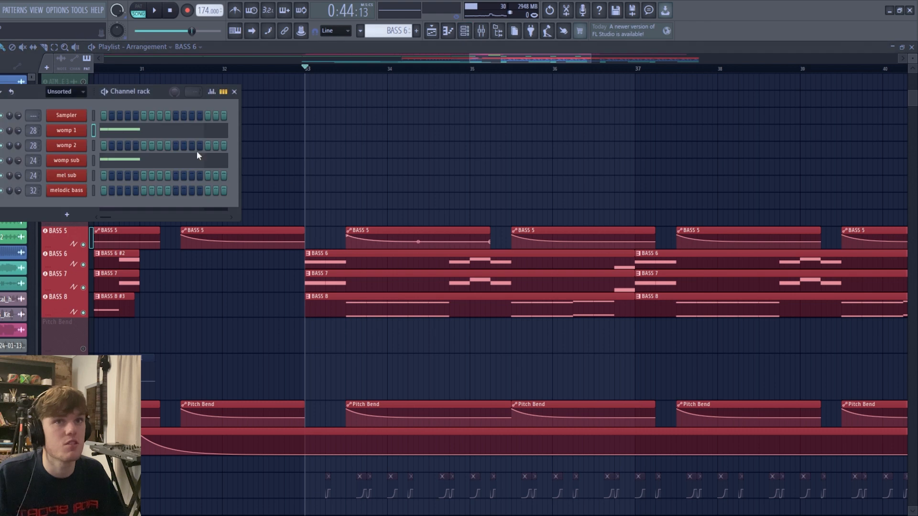
drag(39, 93, 111, 102)
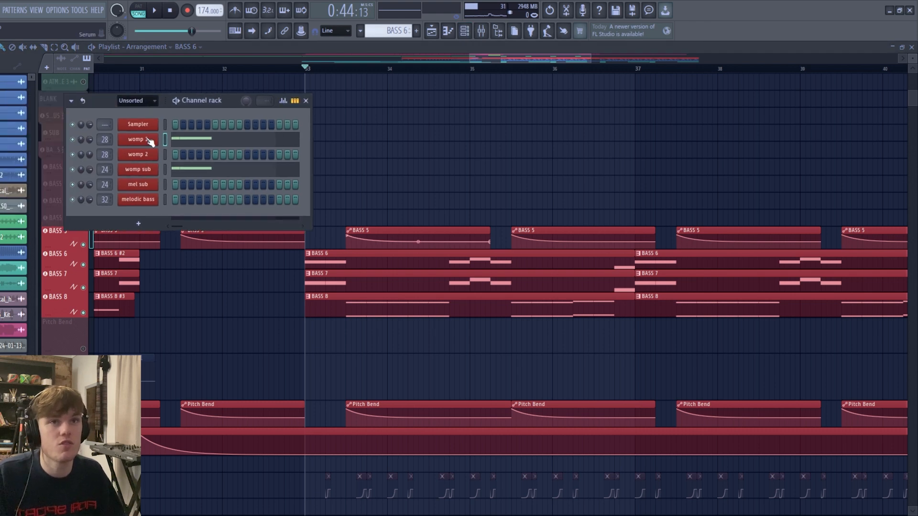
click(152, 141)
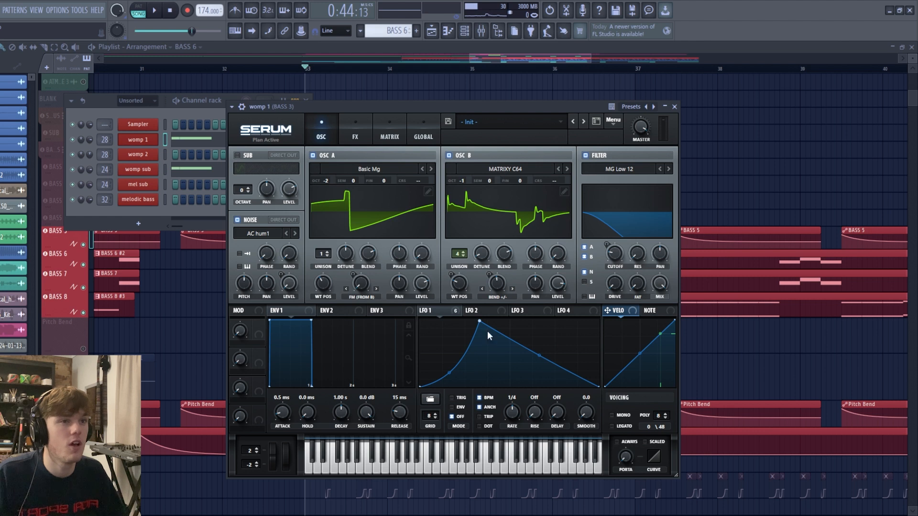
click(435, 309)
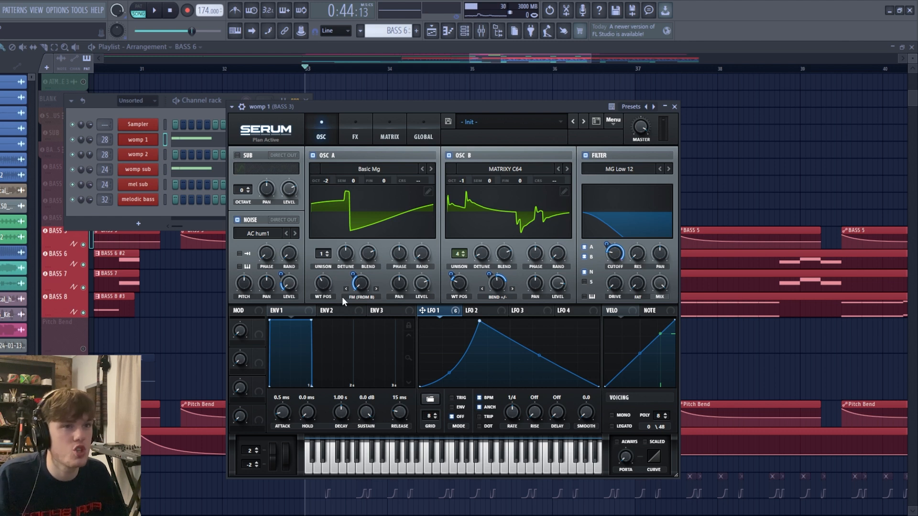
click(342, 129)
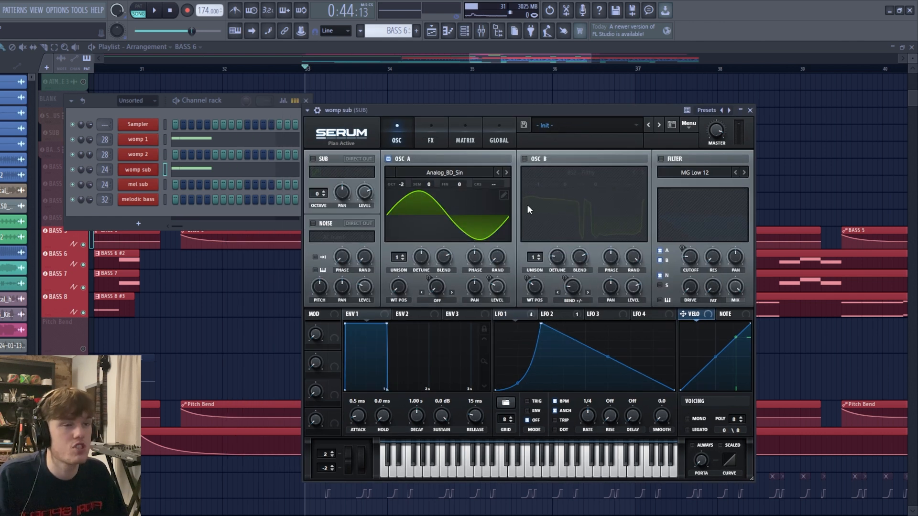
click(435, 141)
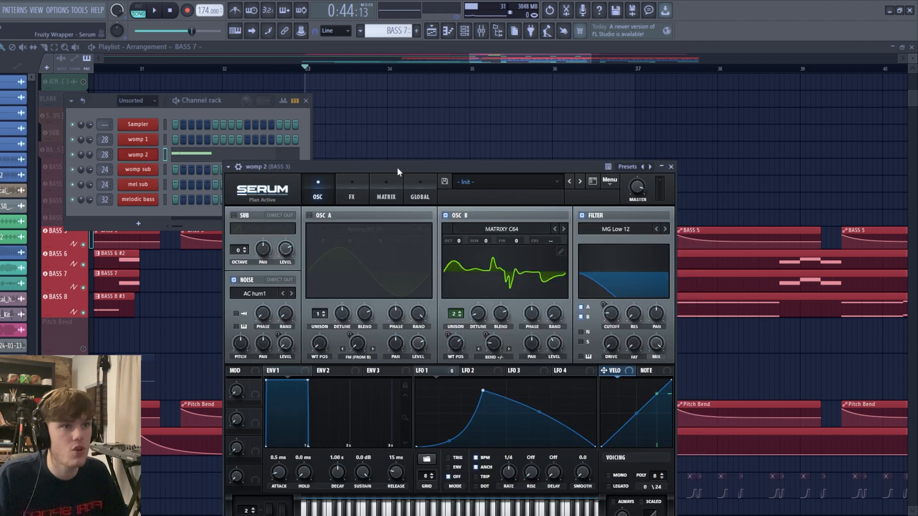
- Examine the womp 2 Serum patch, including its LFO 1 assignments and effects
drag(397, 168, 348, 123)
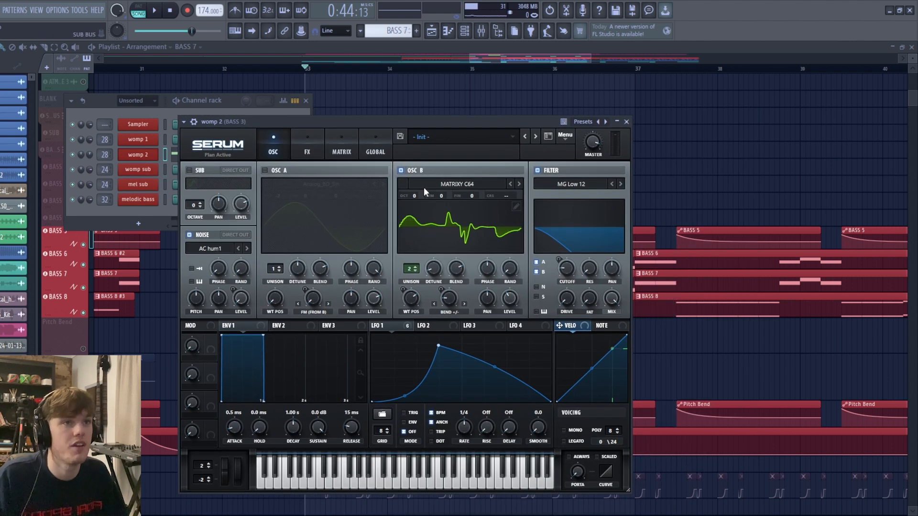
click(398, 327)
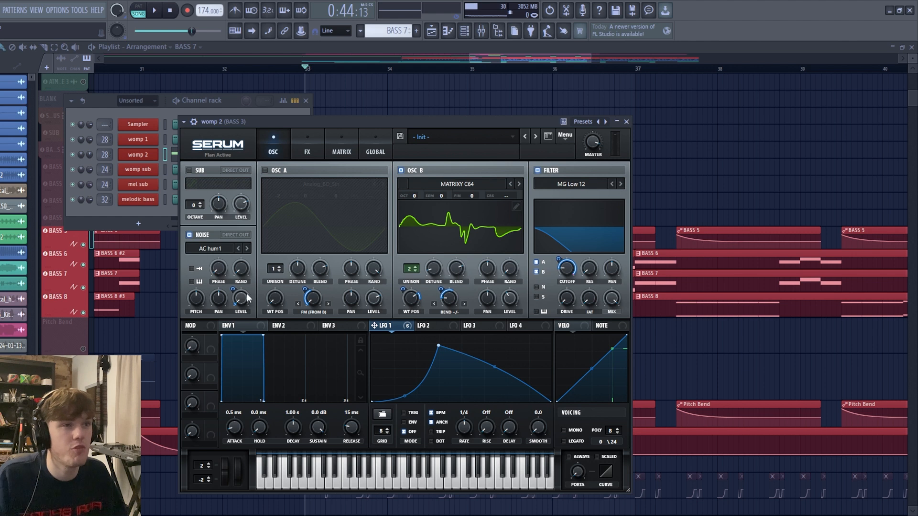
click(302, 147)
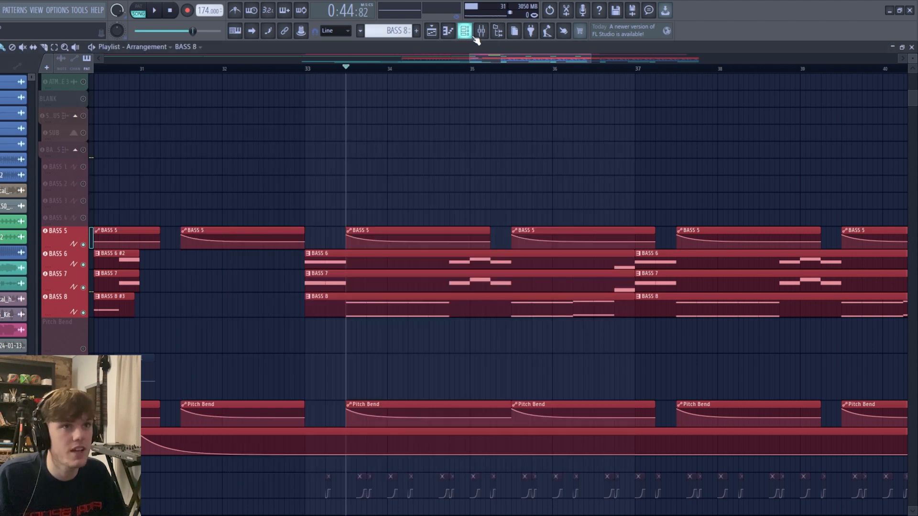
- Inspect the mel sub and melodic bass Serum patches used in the BASS 8 pattern
click(465, 31)
click(146, 185)
drag(264, 329, 476, 123)
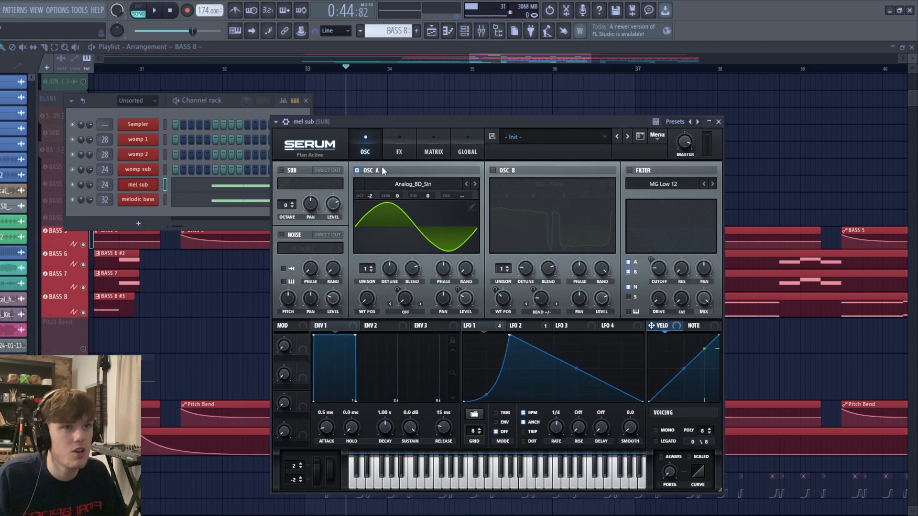
click(718, 121)
click(139, 200)
drag(298, 217, 500, 125)
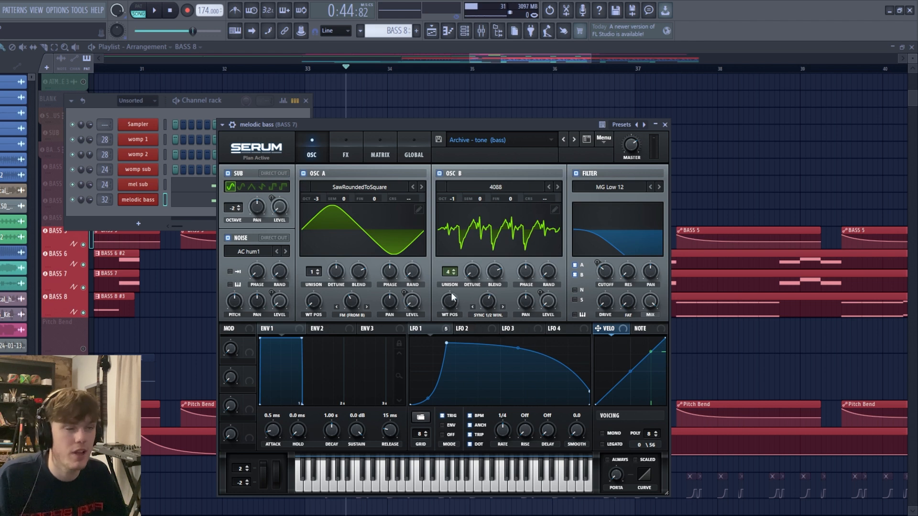
- Examine the melodic bass patch's oscillators and effects page, and play the bass section while watching the mixer channels
mouse_move(450, 306)
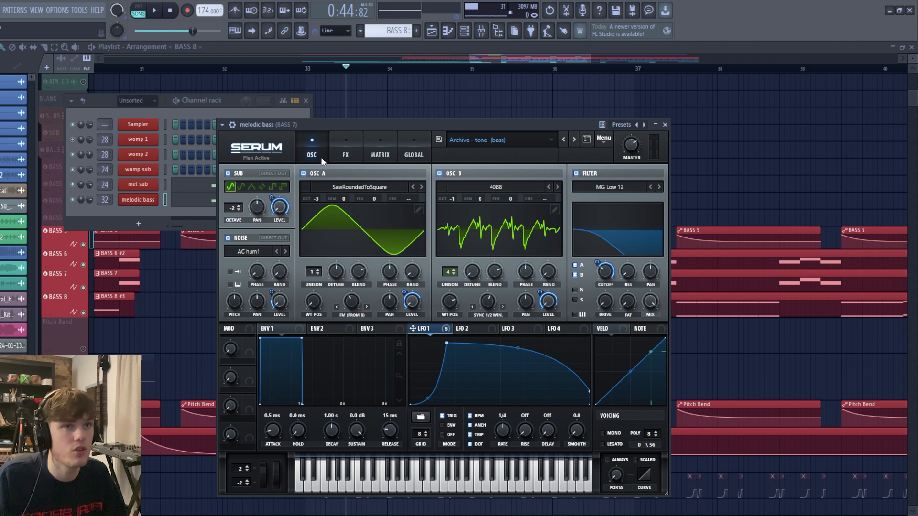
click(343, 153)
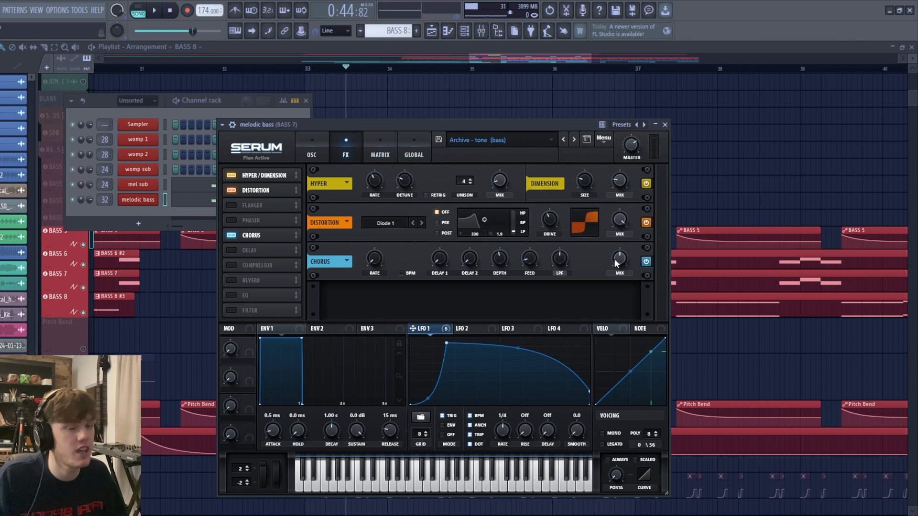
key(space)
key(F9)
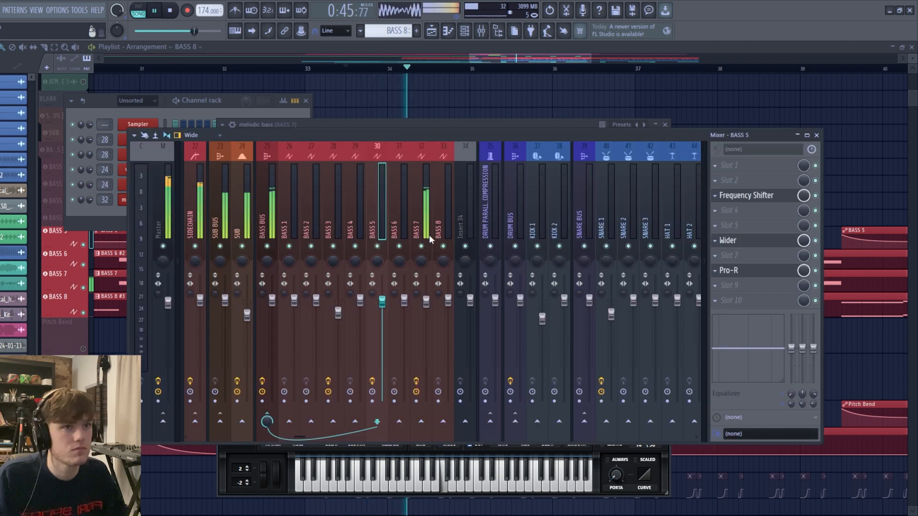
key(space)
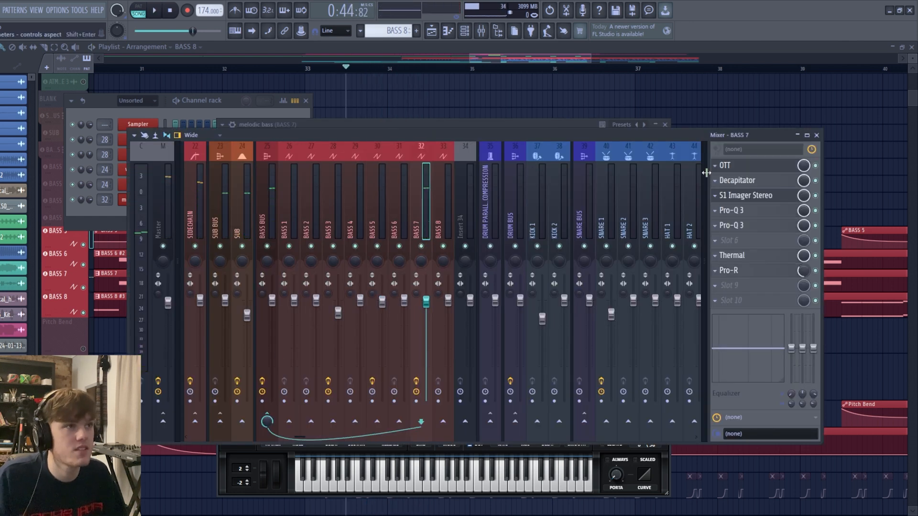
- Inspect the OTT and Decapitator settings on the BASS 7 mixer channel
click(738, 167)
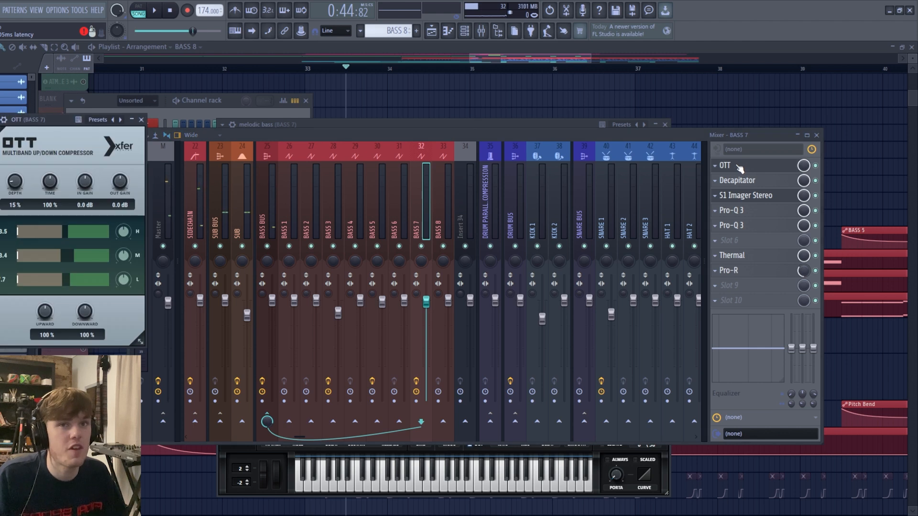
click(739, 166)
click(737, 181)
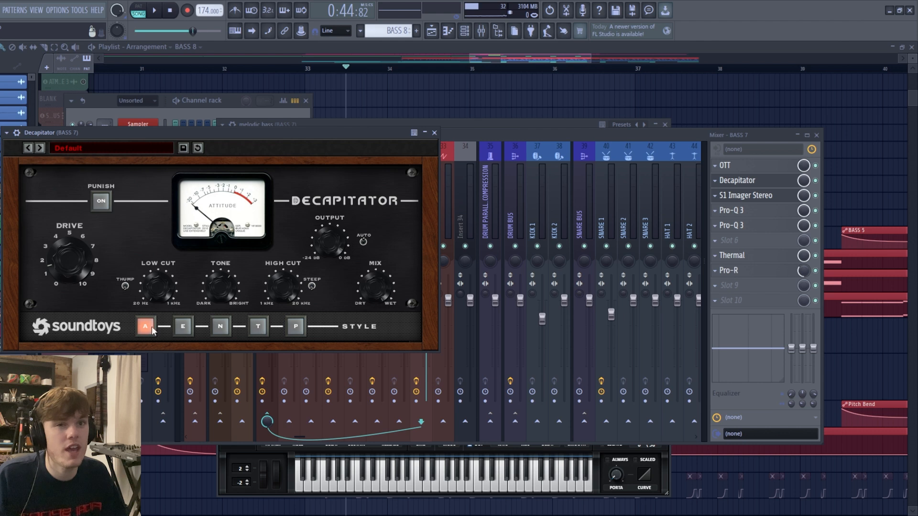
click(223, 289)
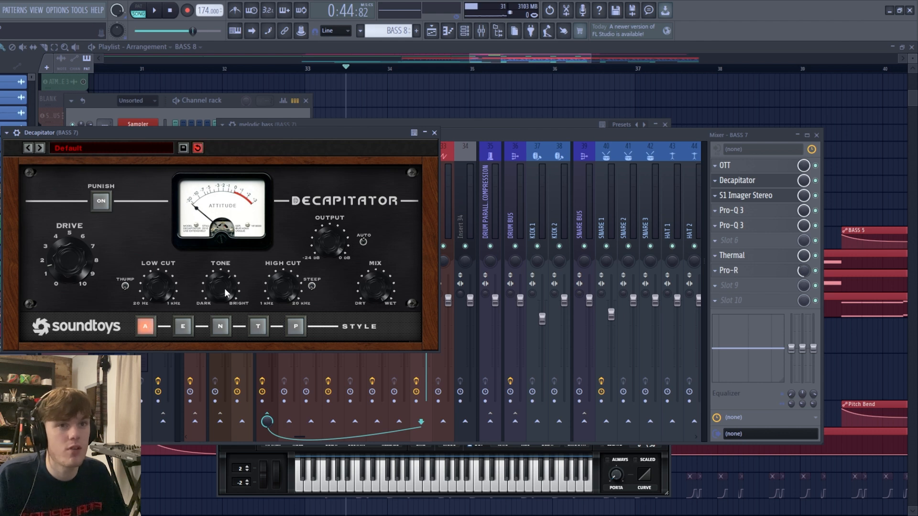
click(435, 133)
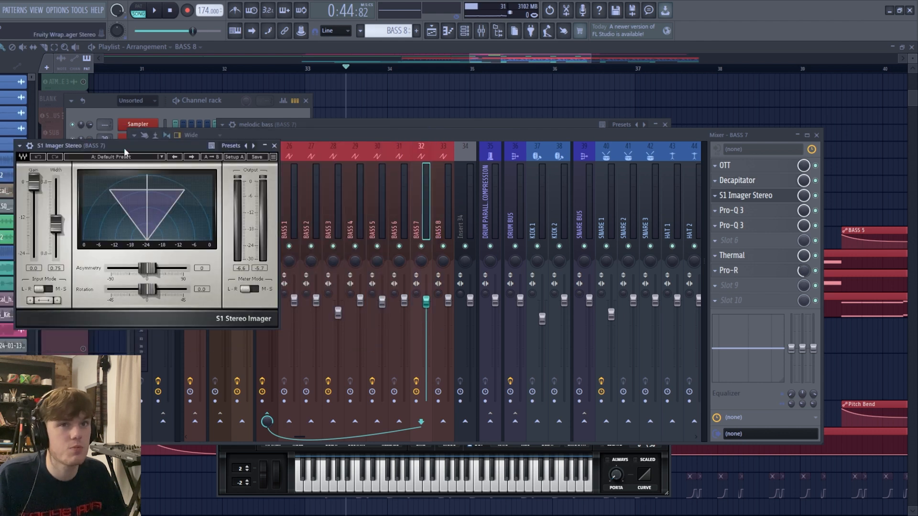
- Inspect BASS 7's S1 Imager Stereo and both Pro-Q 3 equalizers, including the second one's side low-cut band
drag(124, 148, 221, 154)
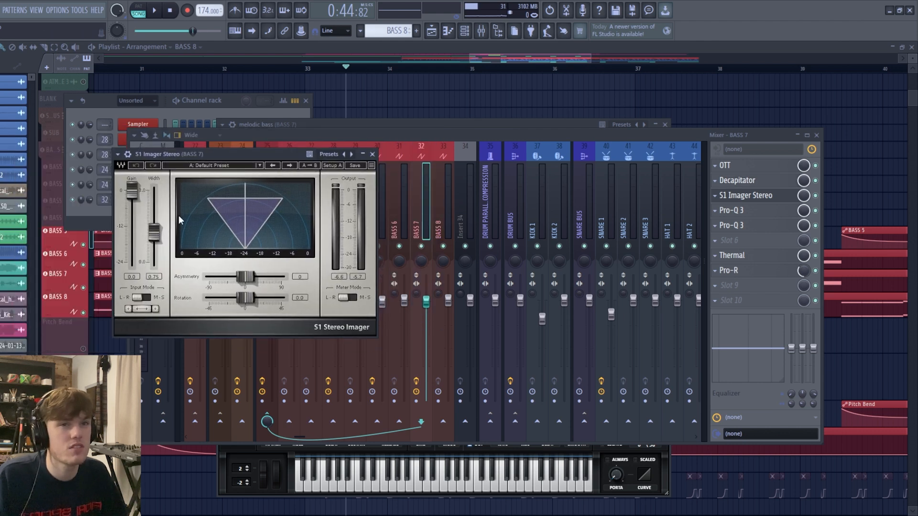
click(371, 154)
drag(300, 158, 331, 72)
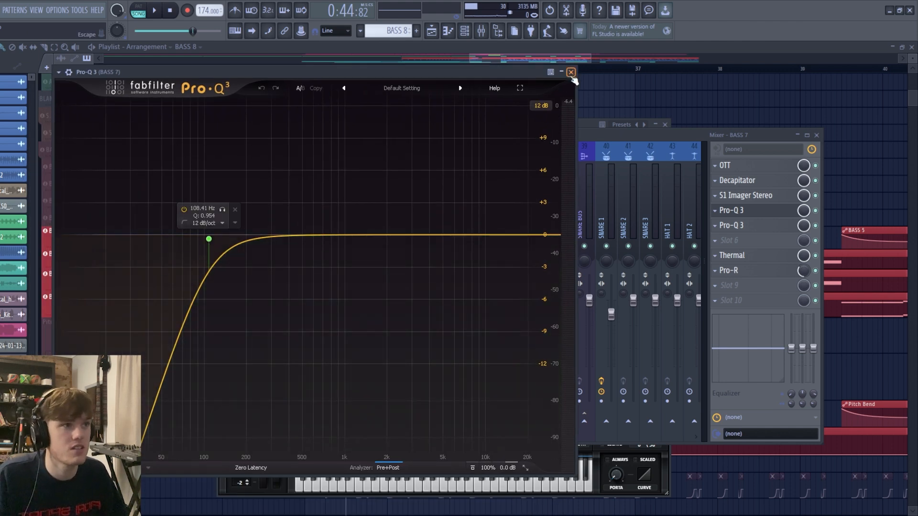
click(733, 227)
drag(351, 172, 352, 117)
click(312, 318)
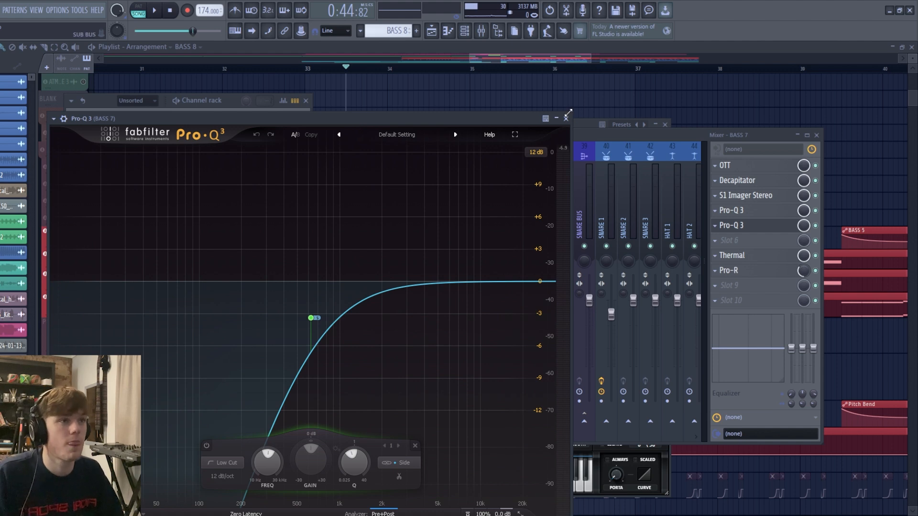
click(566, 119)
- Inspect the Thermal distortion and Pro-R reverb settings on the BASS 7 mixer channel
click(731, 255)
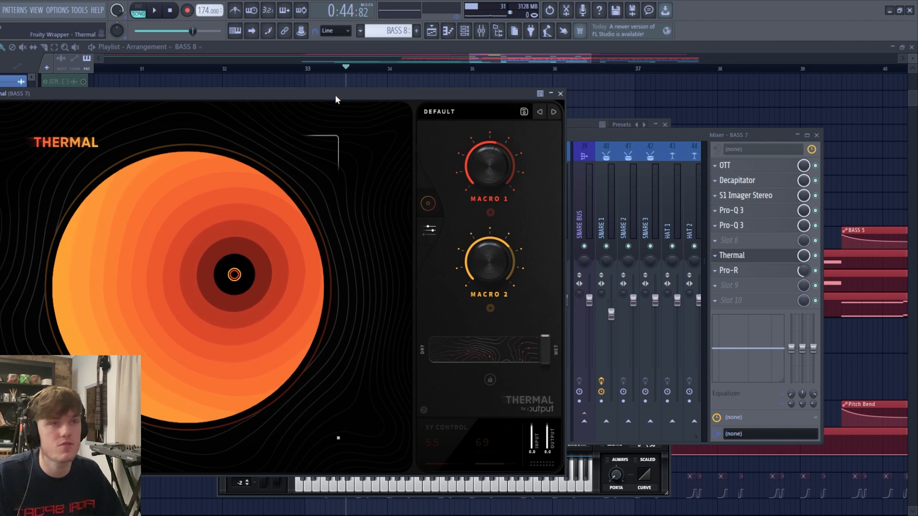
click(561, 93)
click(731, 270)
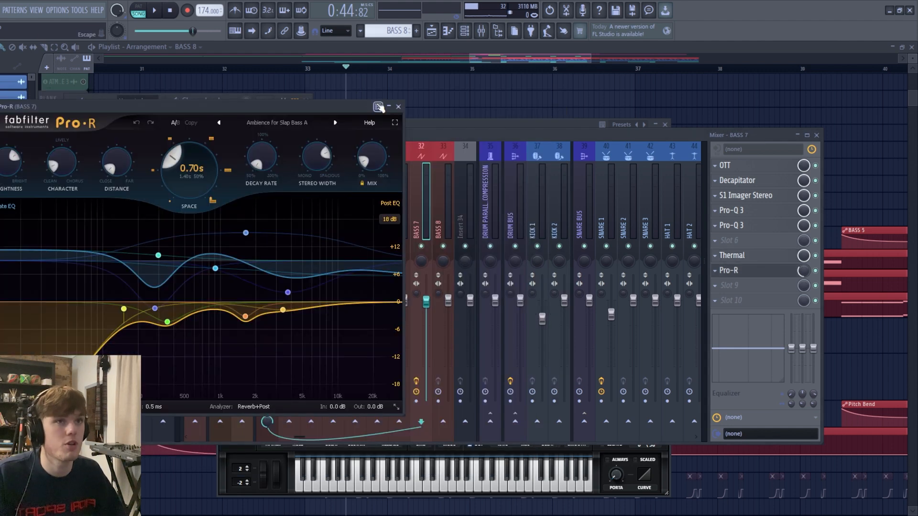
drag(352, 107, 331, 148)
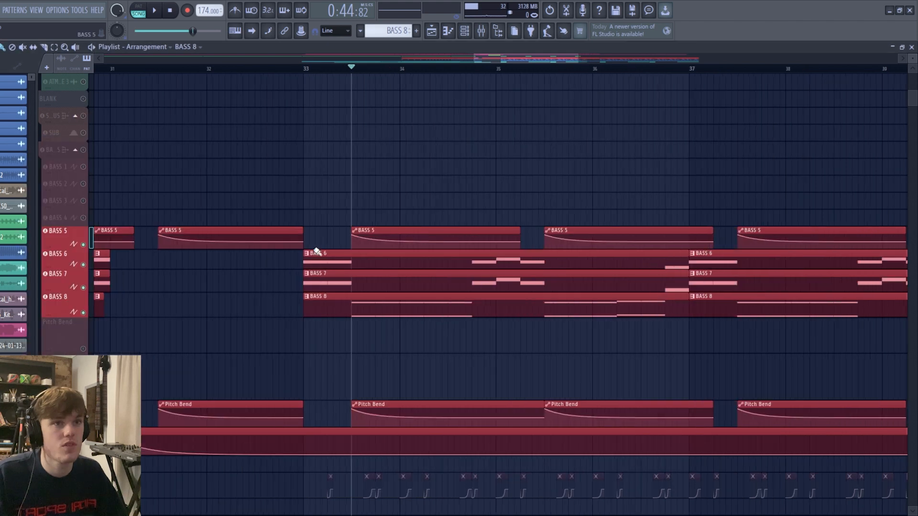
- Switch to the BASS 3 mixer channel and inspect its OTT and Fruity Chorus settings
scroll(316, 250, up, 2)
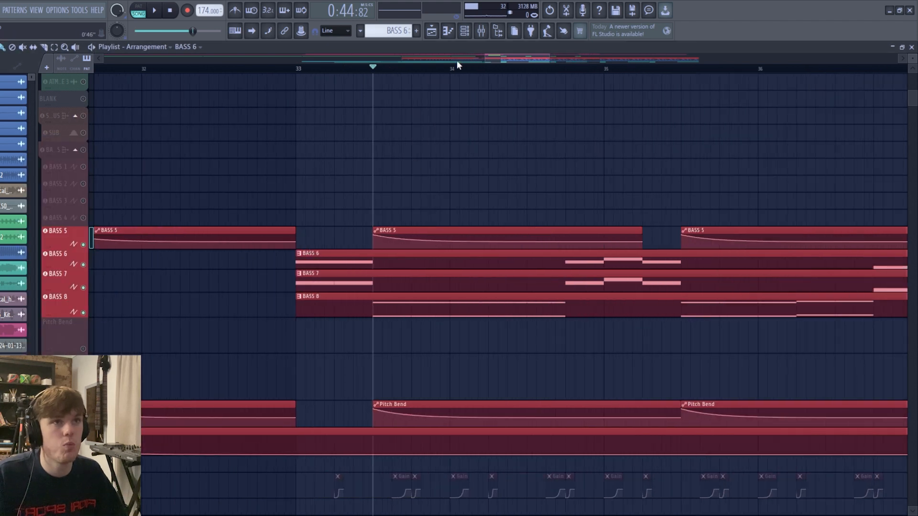
click(465, 31)
click(727, 165)
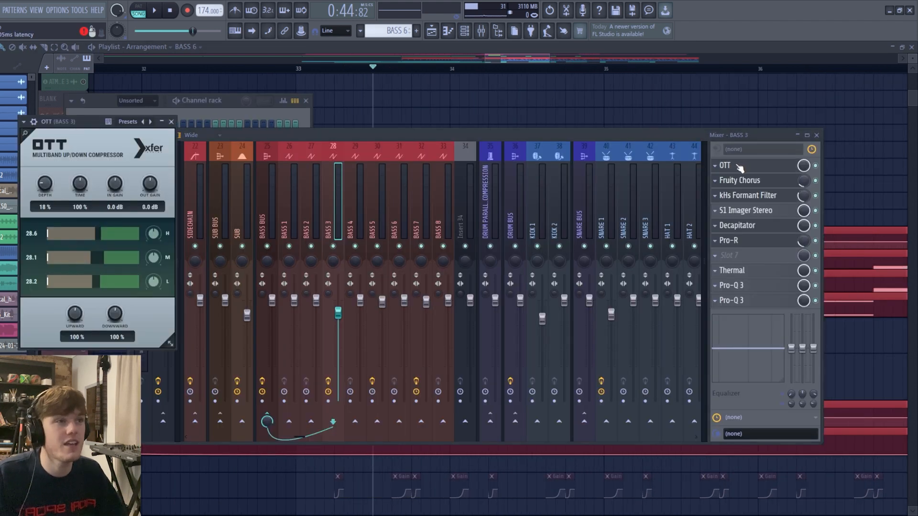
click(739, 166)
click(746, 184)
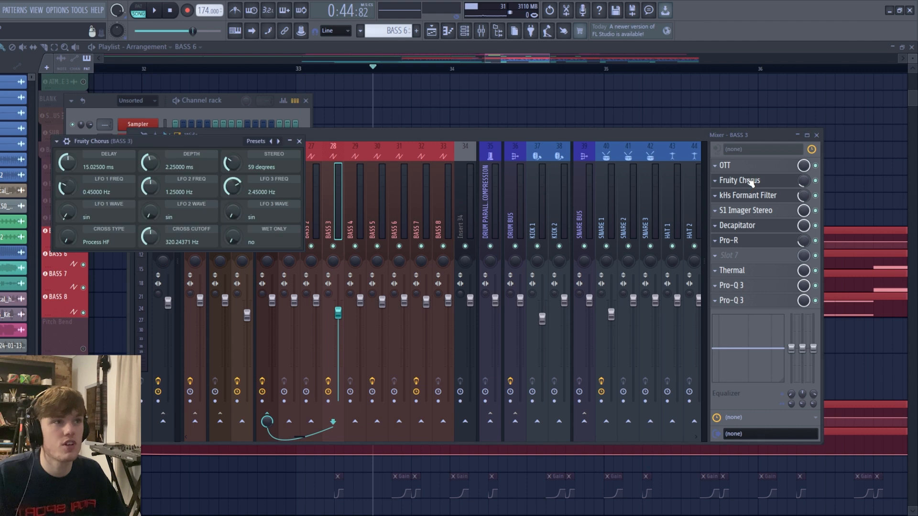
click(751, 182)
- Inspect BASS 3's kHs Formant Filter and audition the bass section with the filter's mix level temporarily raised to full
click(749, 196)
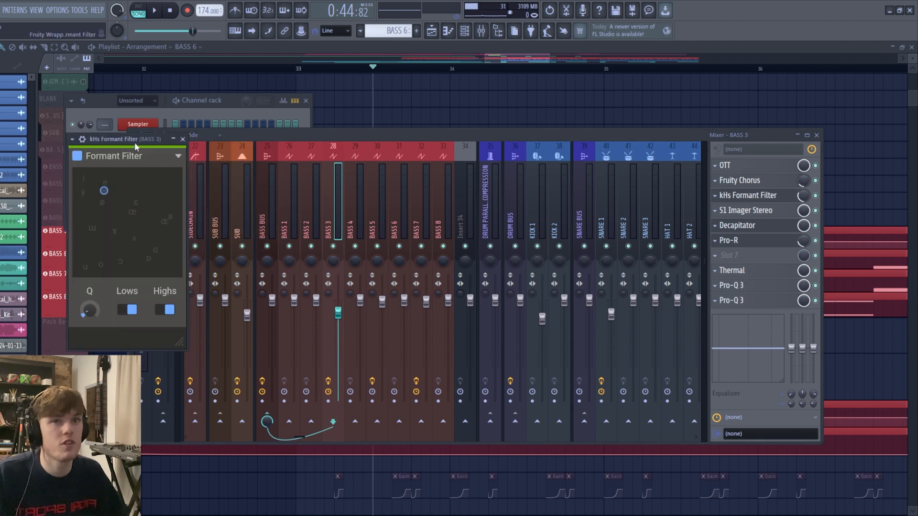
drag(136, 140, 156, 158)
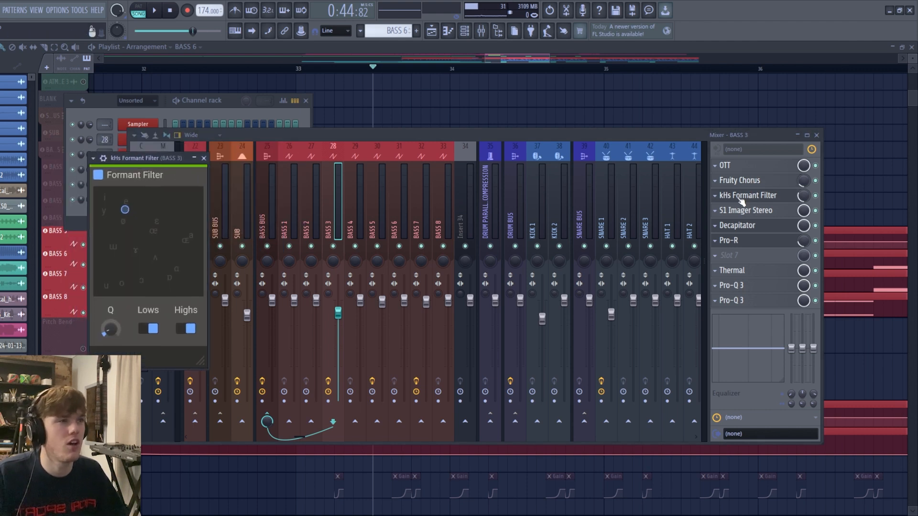
drag(804, 196, 804, 179)
key(space)
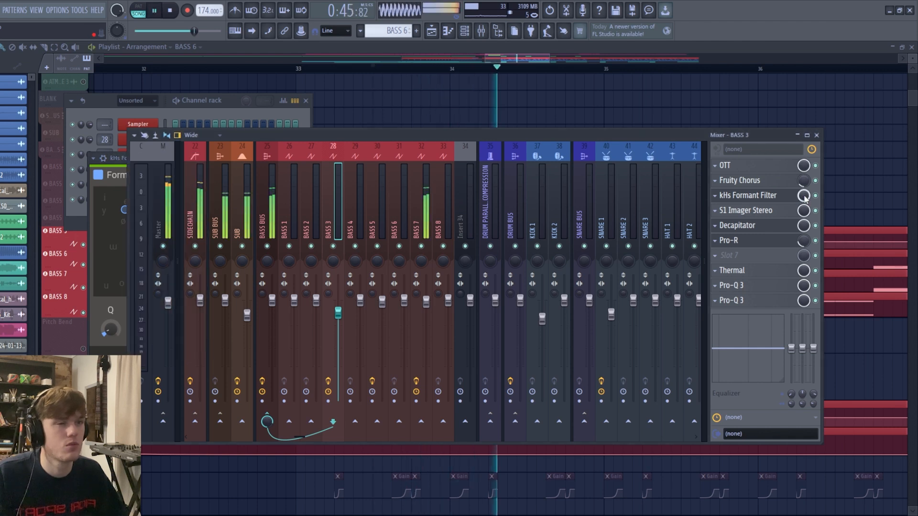
key(space)
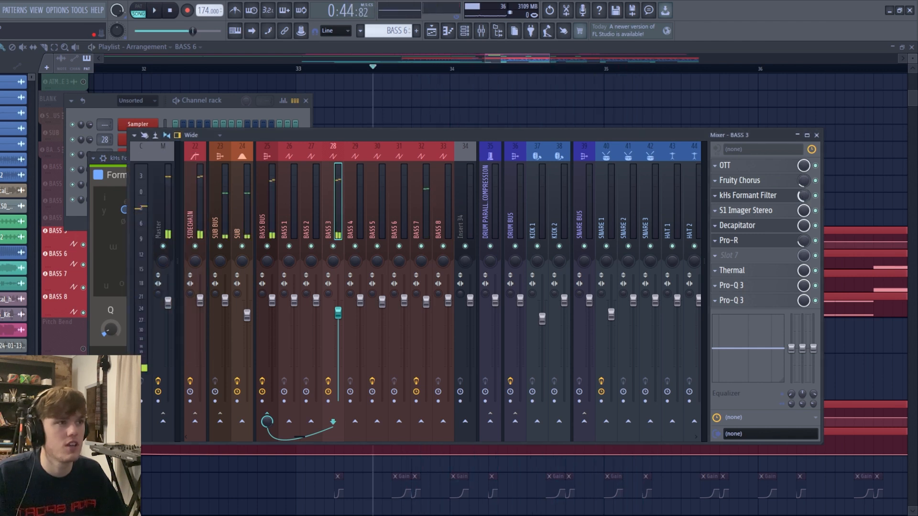
- Inspect the S1 Imager Stereo and Decapitator settings on the BASS 3 mixer channel
click(781, 211)
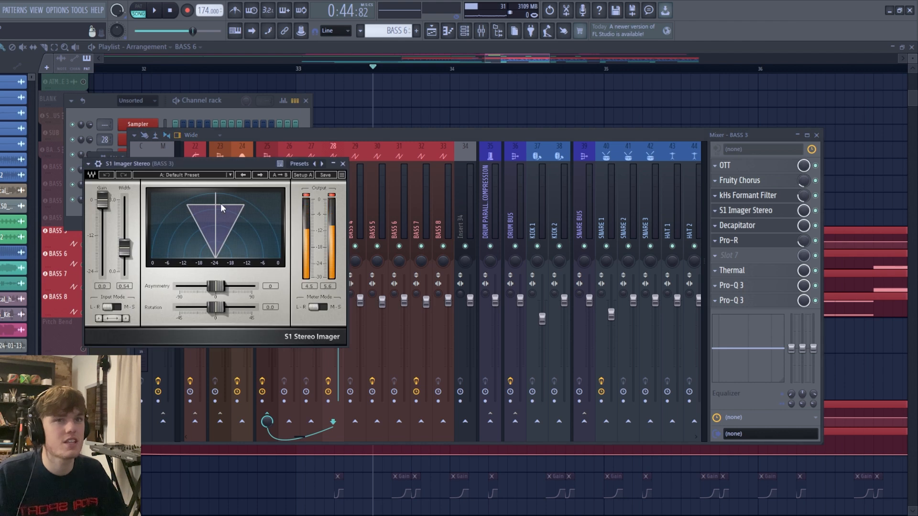
click(343, 164)
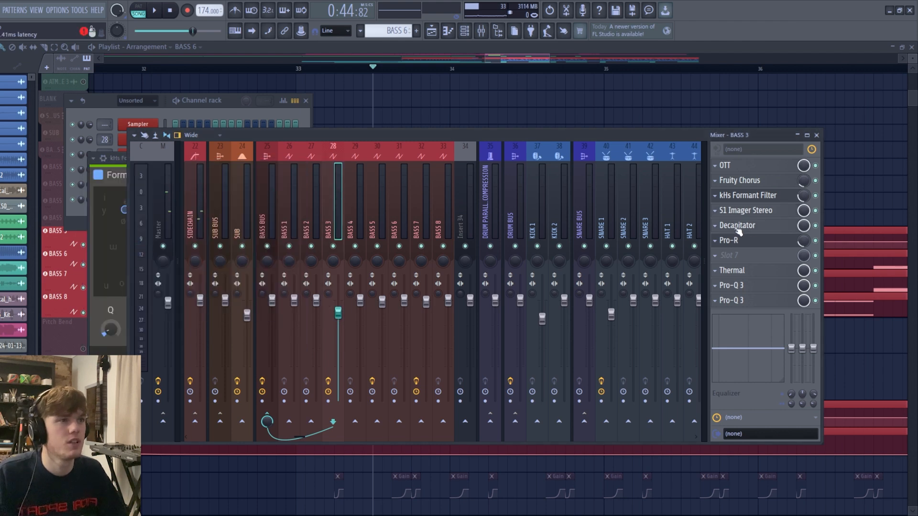
click(737, 225)
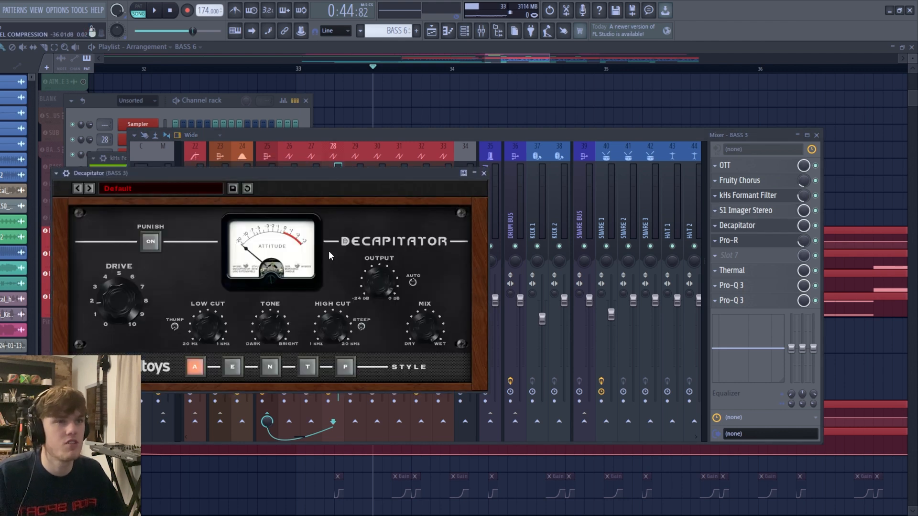
click(484, 173)
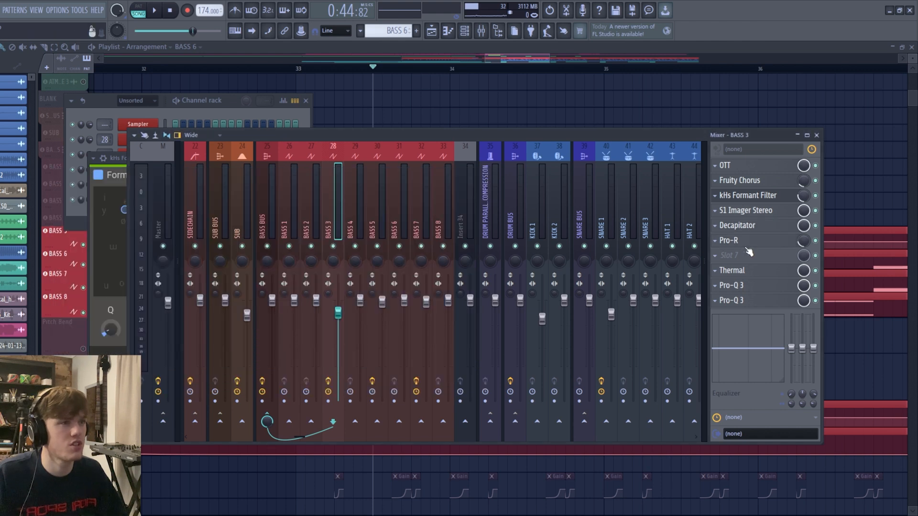
- Inspect the Pro-R, Thermal and both Pro-Q 3 effects on the BASS 3 mixer channel
click(746, 244)
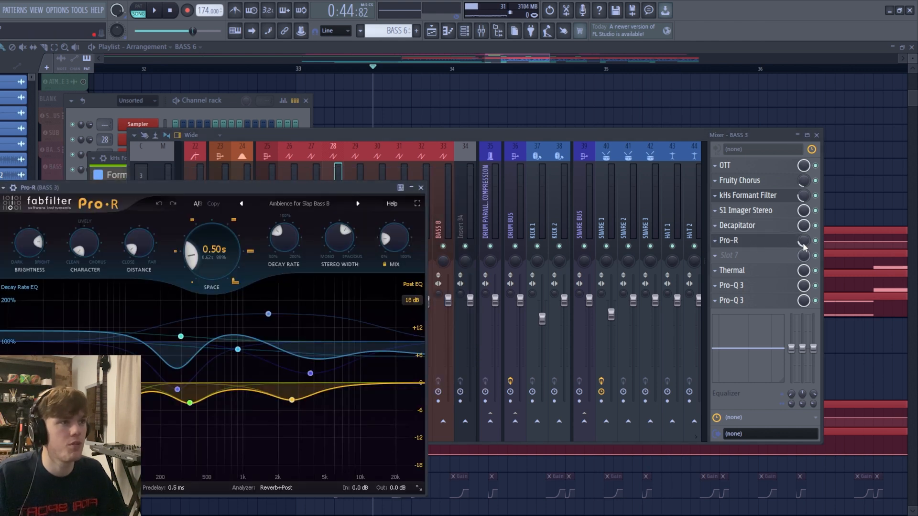
click(765, 271)
click(765, 271)
click(757, 286)
click(757, 286)
click(755, 301)
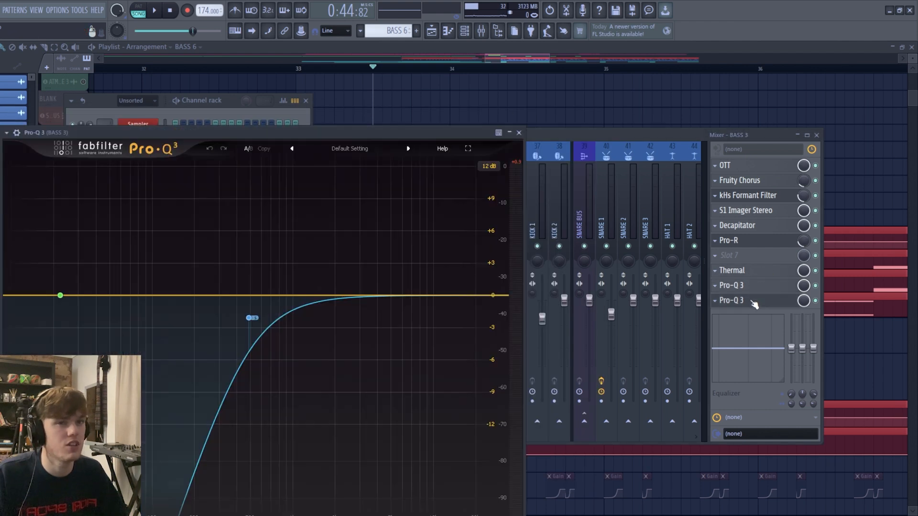
click(519, 134)
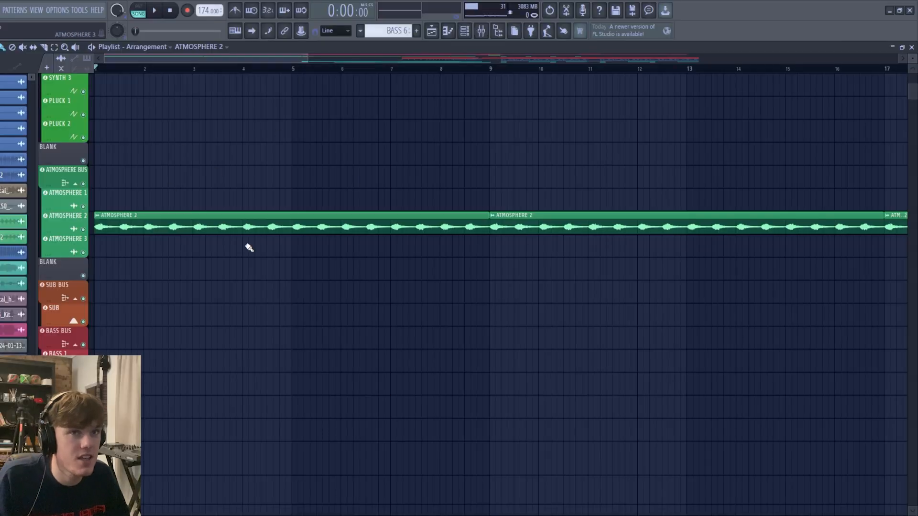
scroll(249, 248, down, 2)
scroll(66, 296, up, 3)
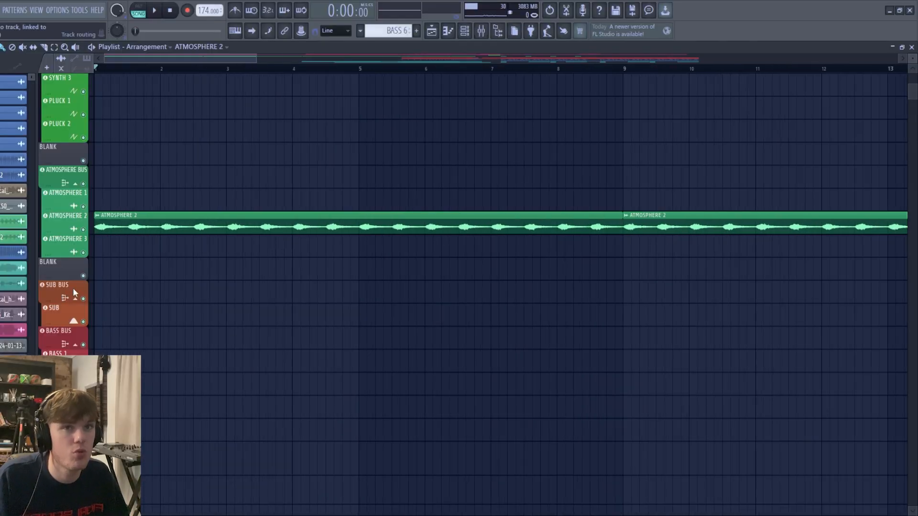
scroll(191, 206, up, 2)
scroll(190, 206, down, 2)
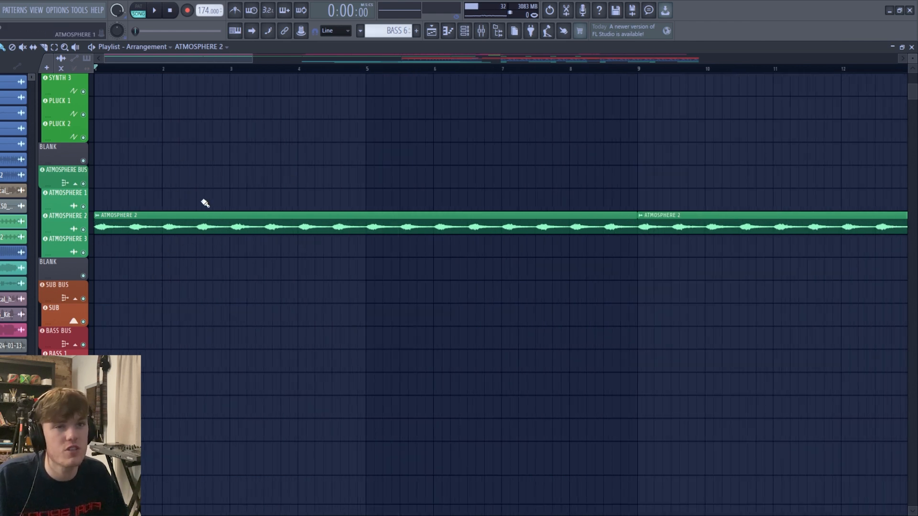
scroll(200, 255, down, 3)
scroll(230, 182, up, 6)
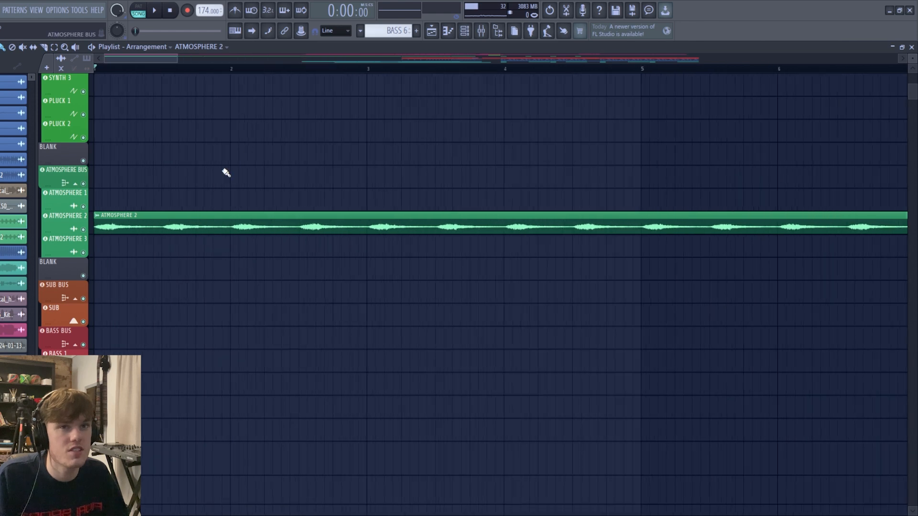
scroll(163, 216, down, 2)
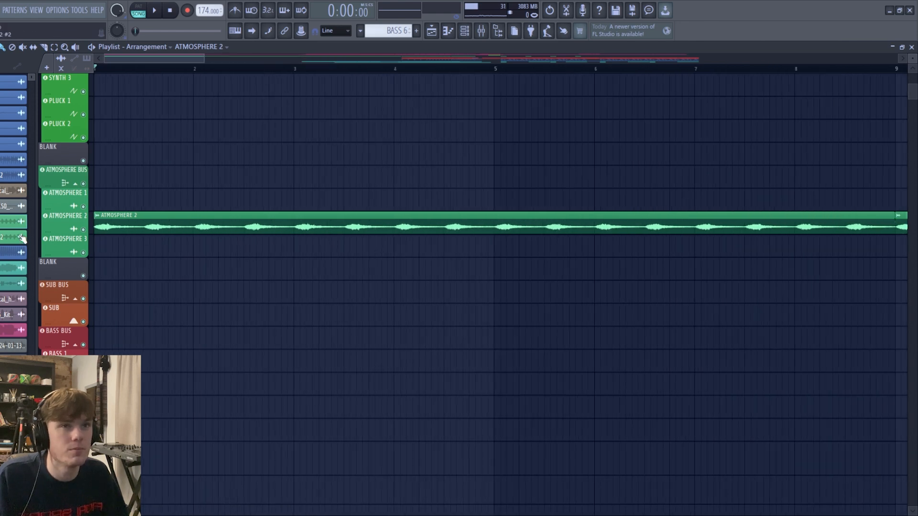
scroll(116, 248, down, 1)
- Play the ATMOSPHERE 2 loop from the start of the arrangement and inspect its audio clip settings and Wider mixer effect
key(space)
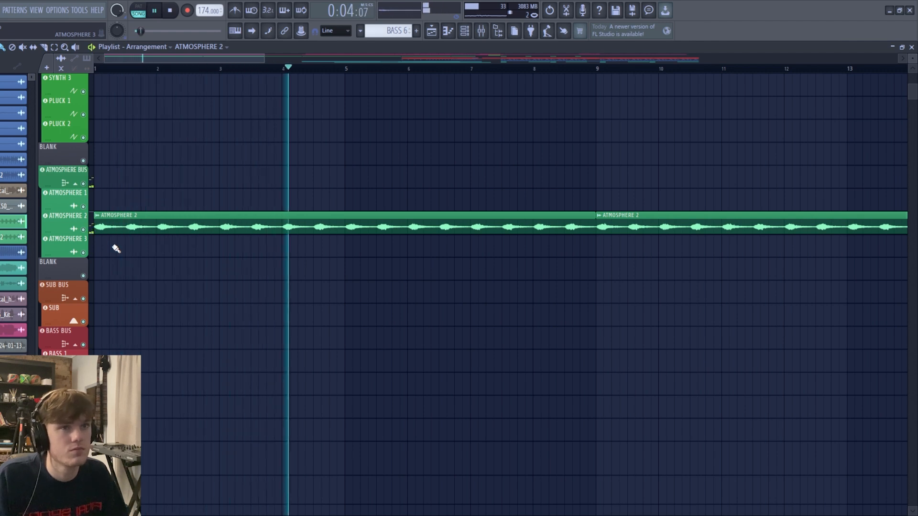
key(space)
double_click(149, 222)
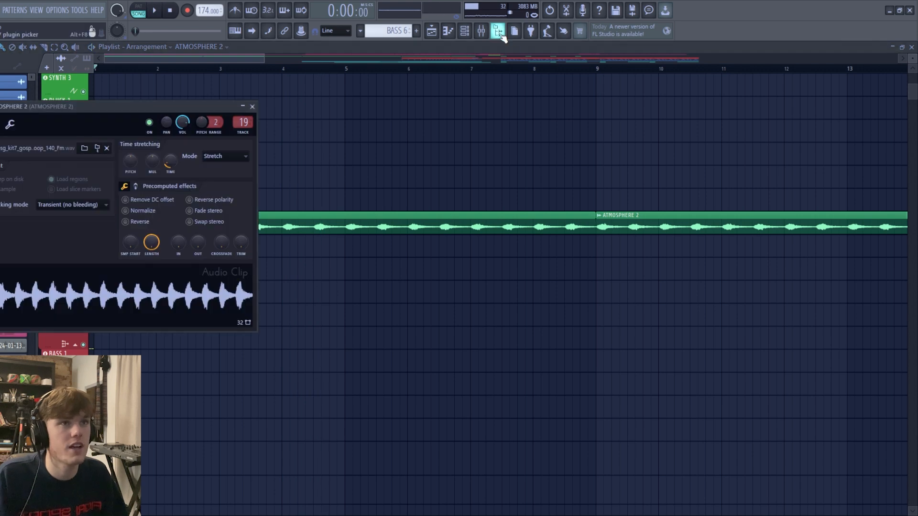
click(481, 30)
click(756, 242)
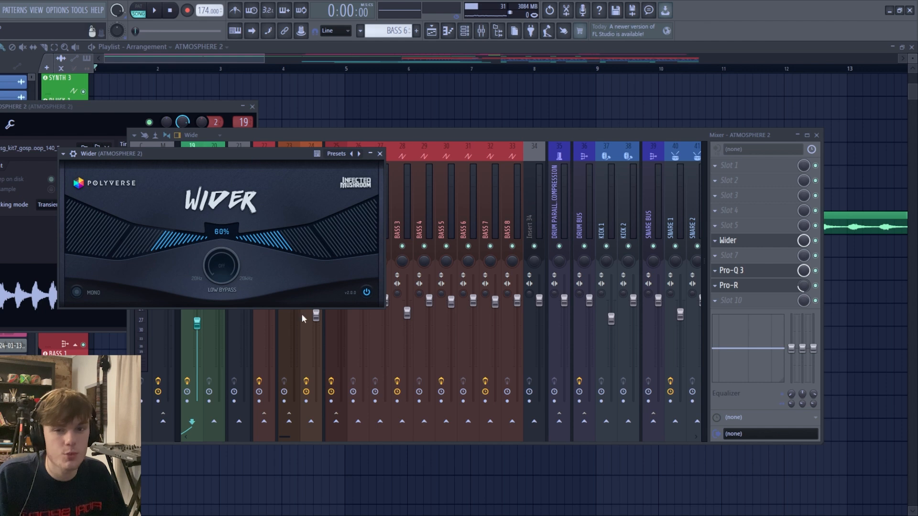
- Inspect the Pro-Q 3 curve and Pro-R reverb settings on the ATMOSPHERE 2 mixer channel, then close the mixer
drag(251, 156, 249, 123)
click(732, 270)
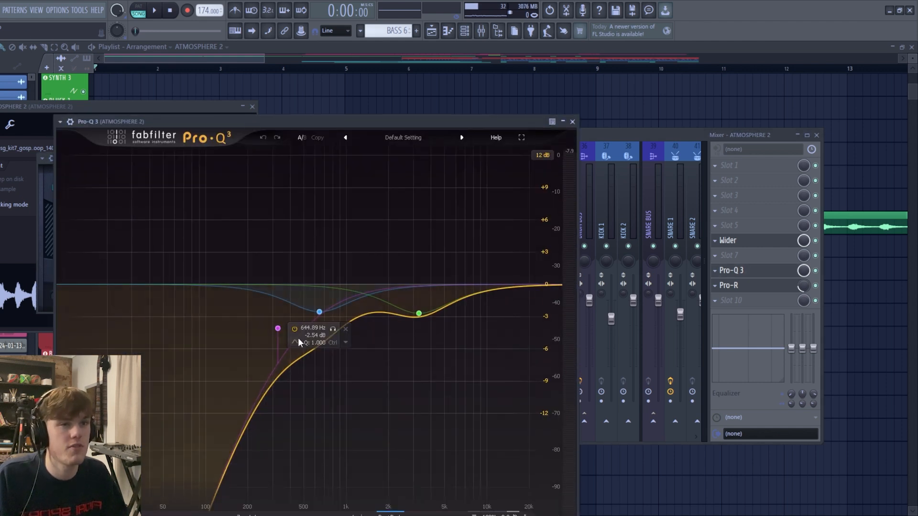
click(419, 314)
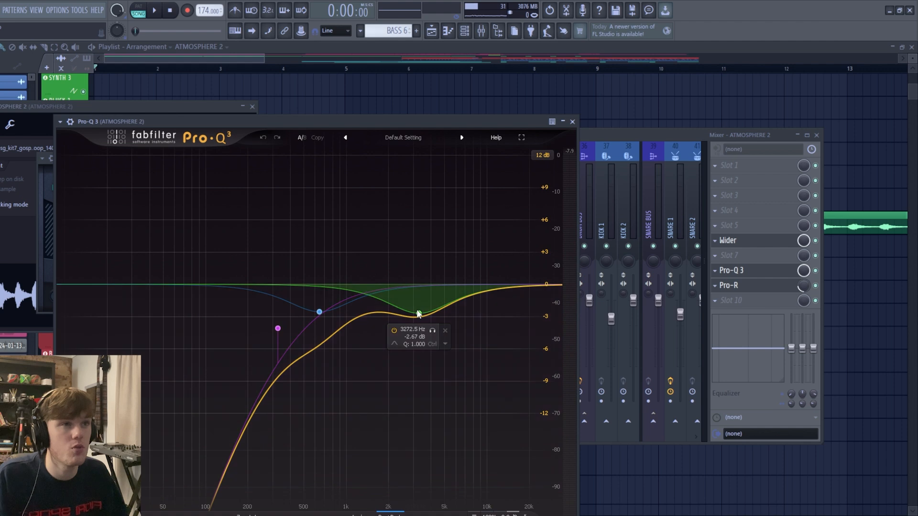
click(572, 121)
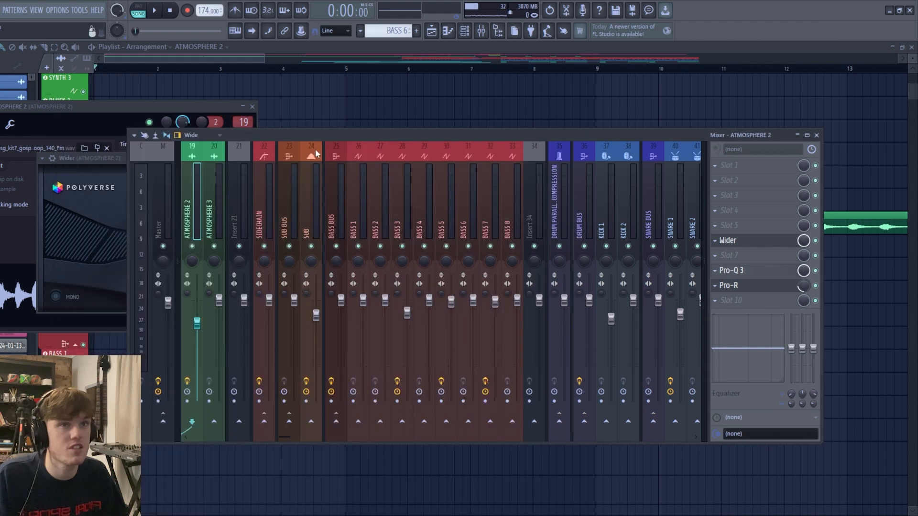
click(752, 291)
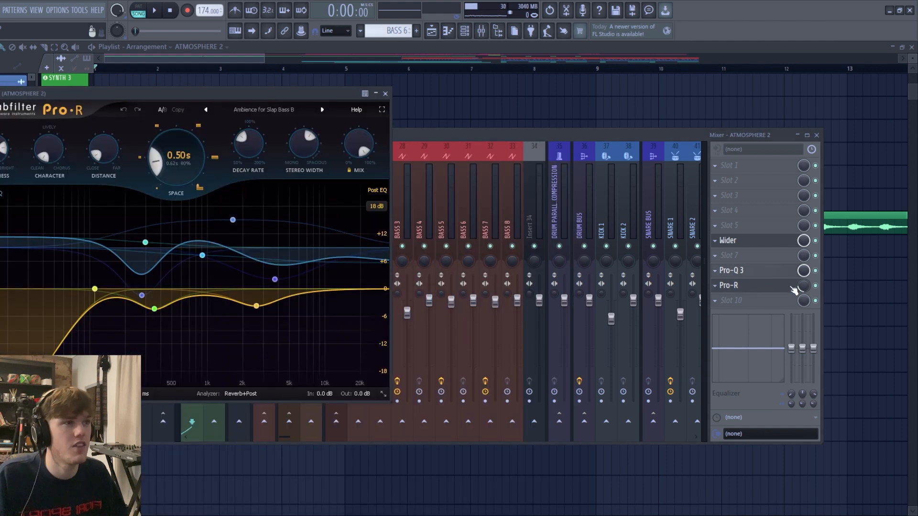
click(816, 135)
- Play the MAIN VOCAL section of the arrangement from around bar 17
scroll(459, 388, down, 3)
scroll(467, 385, down, 2)
scroll(499, 389, up, 2)
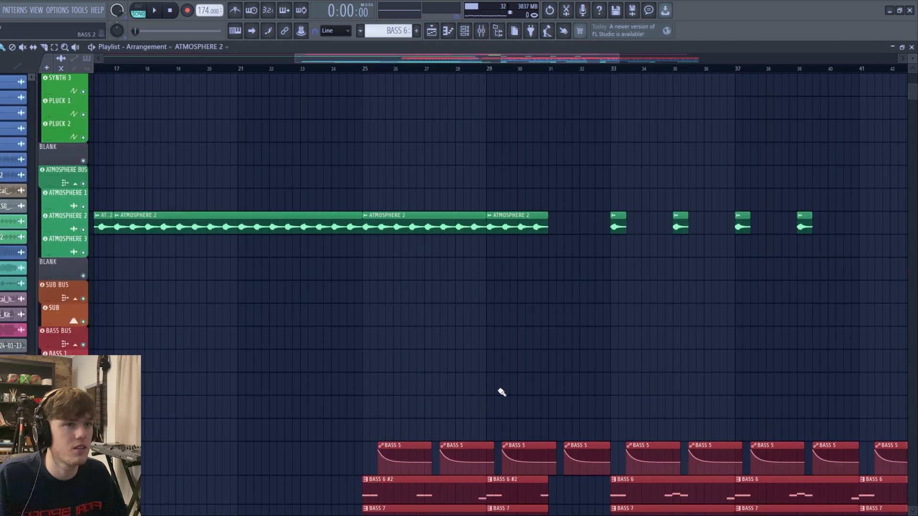
scroll(309, 375, up, 5)
scroll(395, 366, down, 3)
scroll(172, 332, up, 4)
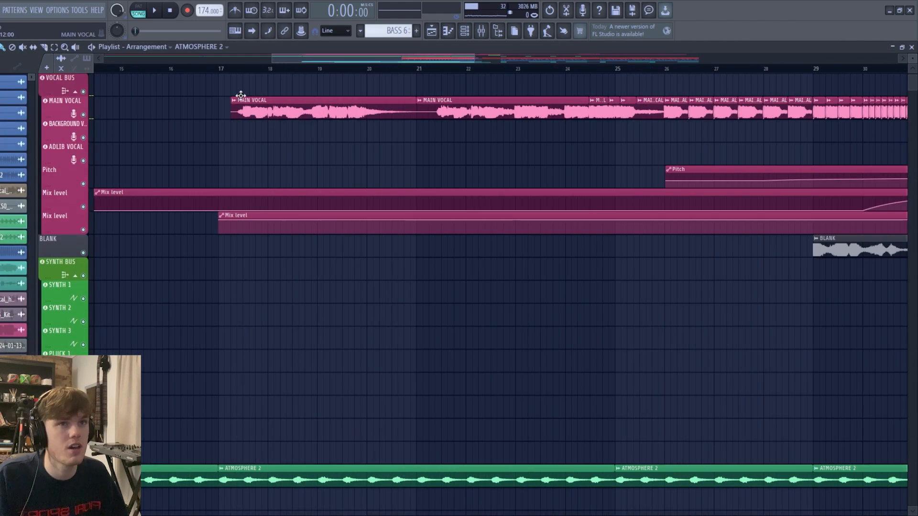
click(242, 68)
key(space)
scroll(222, 231, down, 2)
scroll(223, 231, up, 2)
scroll(251, 280, up, 1)
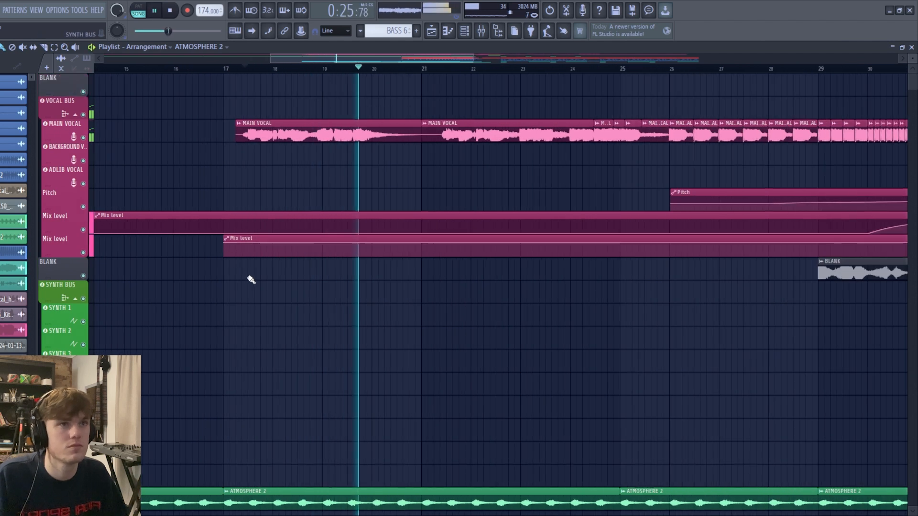
scroll(244, 282, down, 1)
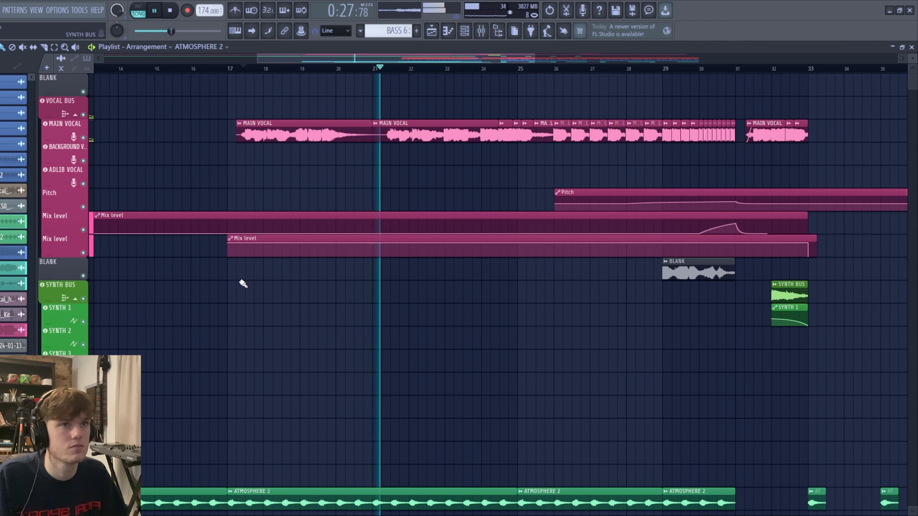
key(space)
- Show the MAIN VOCAL clip's audio settings and mixer channel, and inspect its OTT compressor
double_click(425, 131)
click(481, 31)
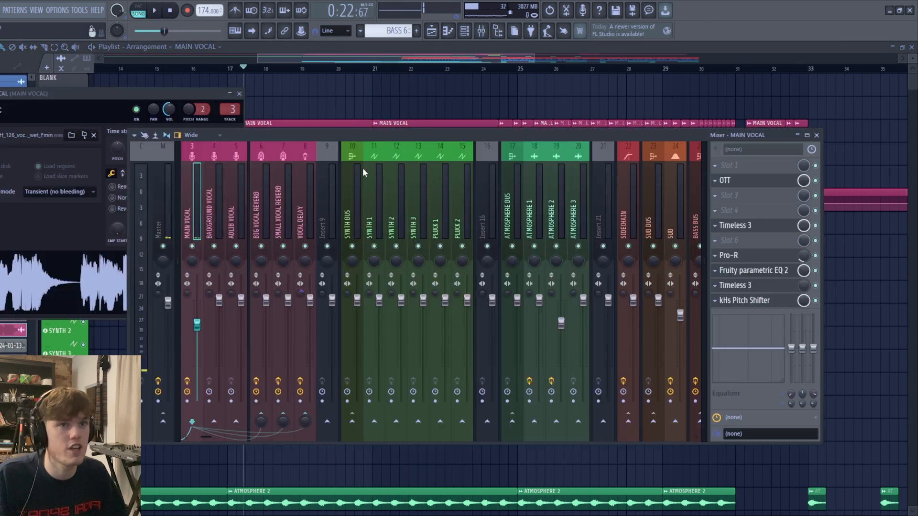
scroll(237, 194, up, 2)
click(298, 180)
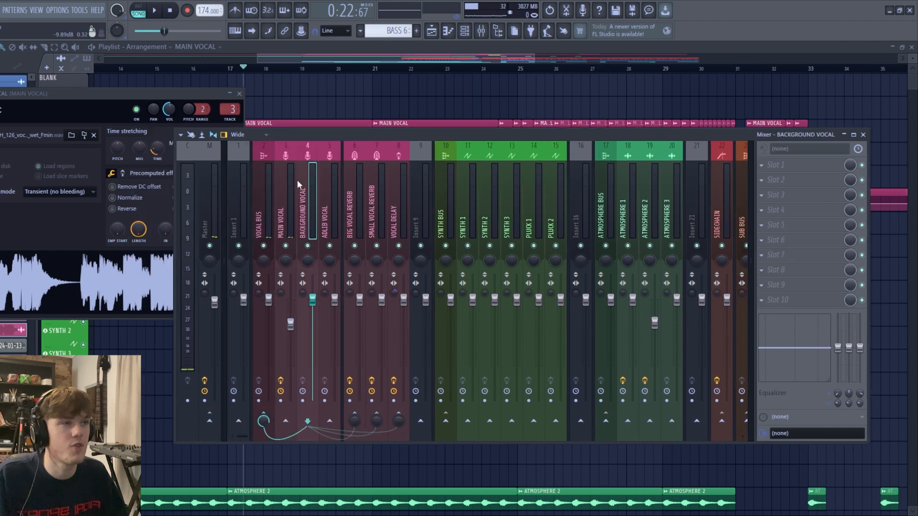
click(289, 181)
click(771, 180)
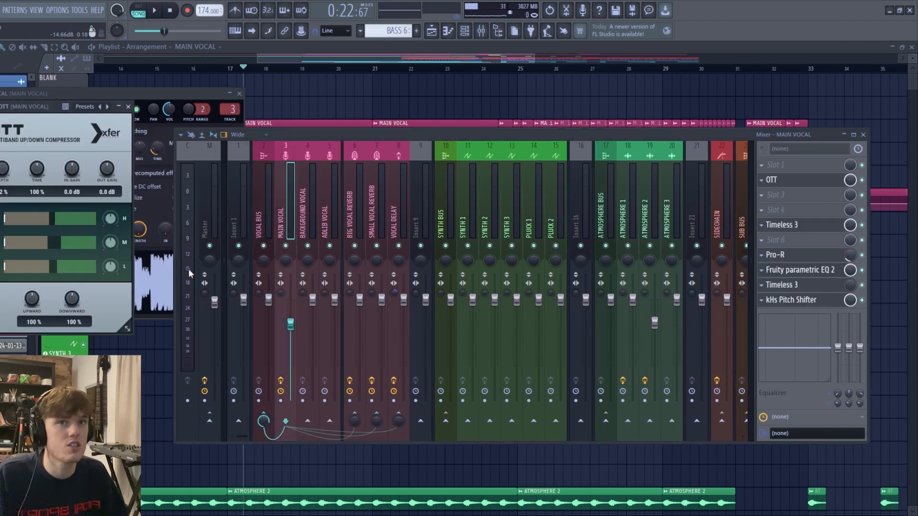
click(128, 107)
- Inspect the first Timeless 3, Pro-R, Fruity parametric EQ 2 and kHs Pitch Shifter on the MAIN VOCAL channel
click(784, 228)
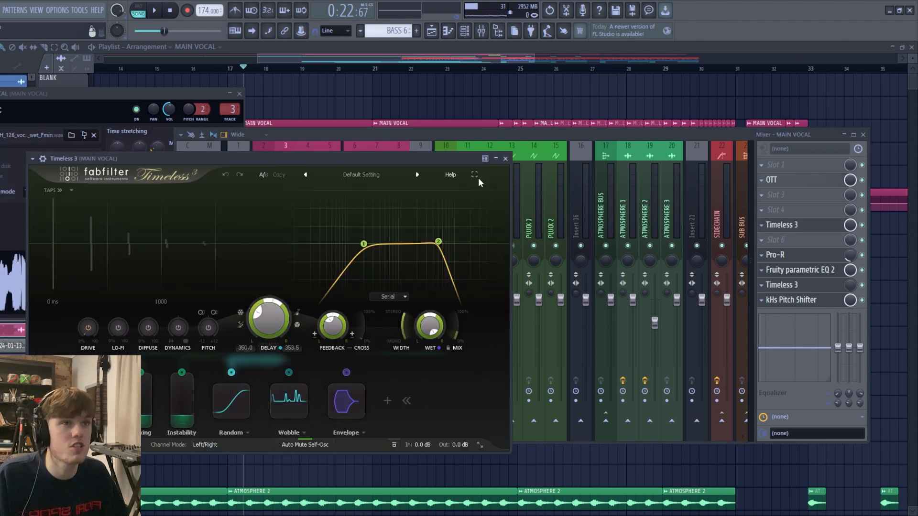
click(502, 159)
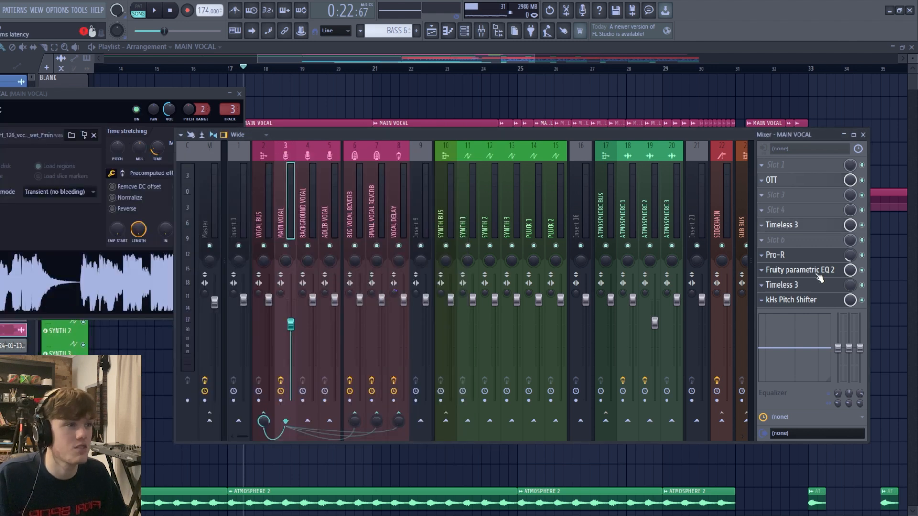
click(784, 255)
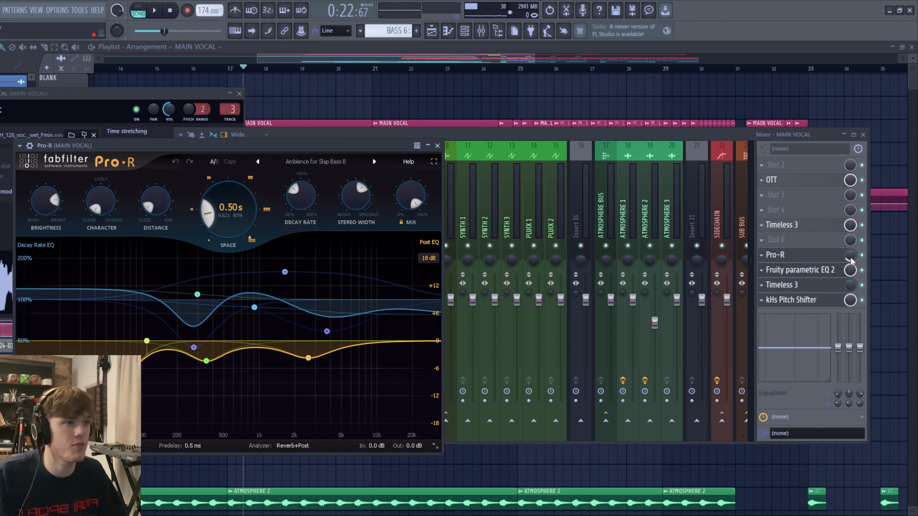
click(813, 270)
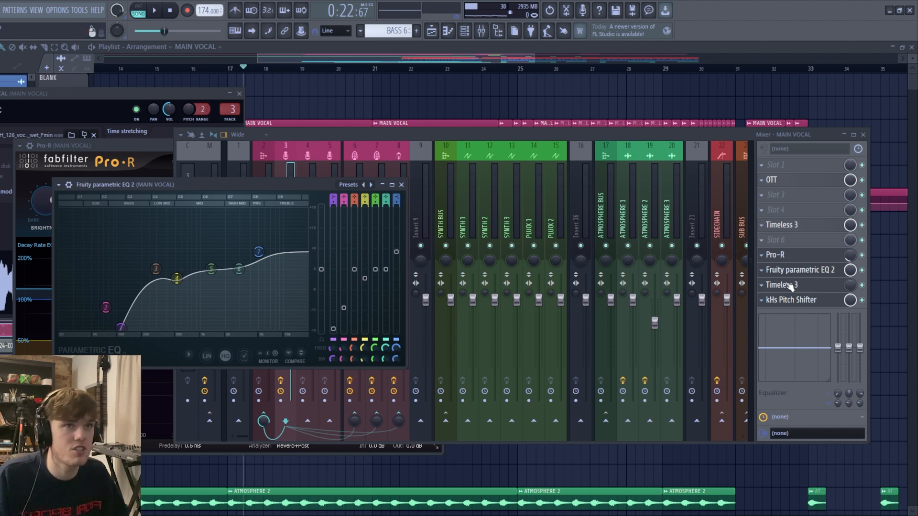
click(812, 300)
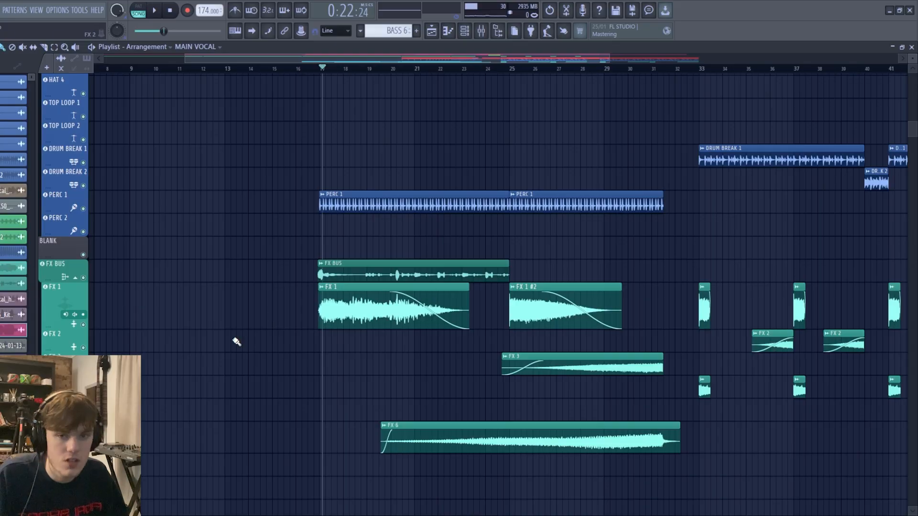
- Audition the PERC 1 loop in solo from the start of its clip near bar 17, restoring all tracks at the end
scroll(345, 256, up, 3)
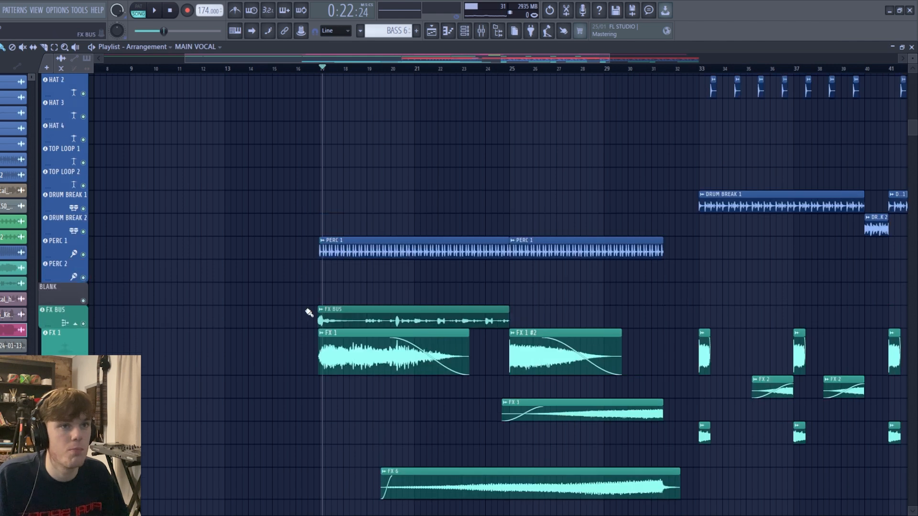
ctrl+scroll(353, 297, up, 2)
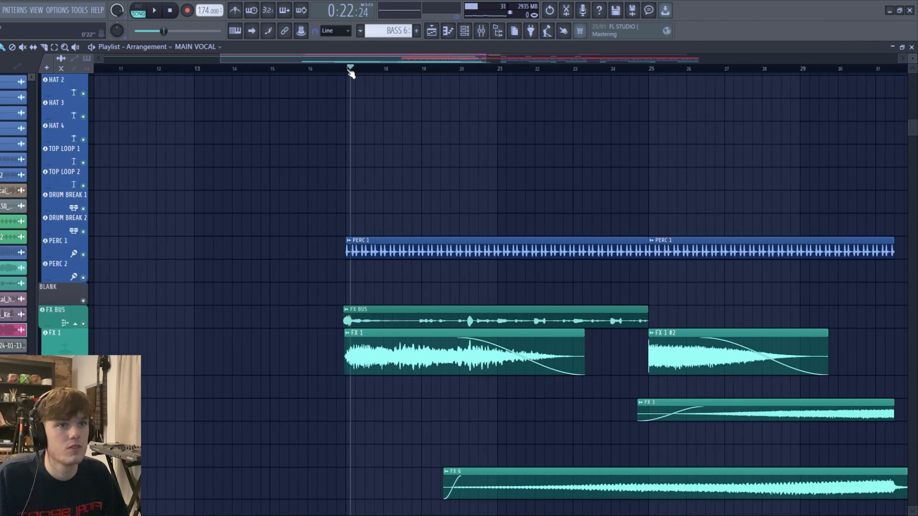
scroll(345, 252, down, 2)
scroll(374, 262, up, 4)
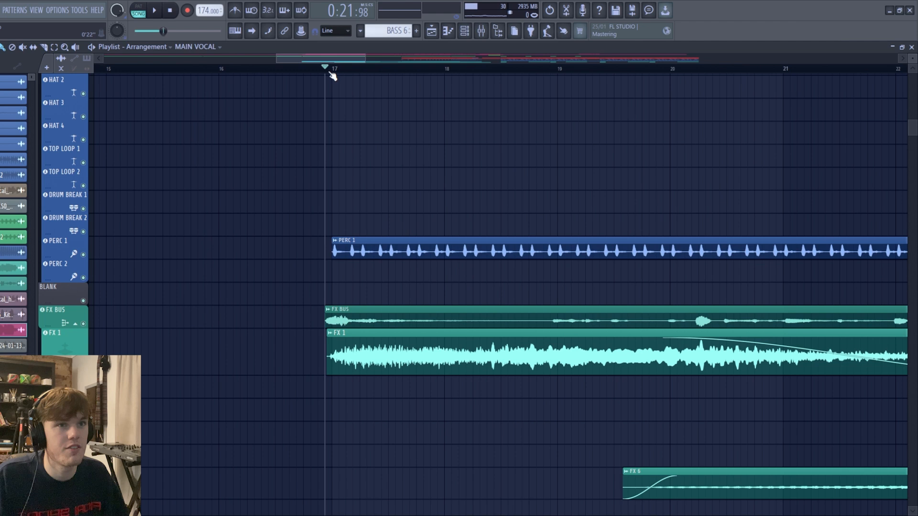
right_click(83, 254)
key(space)
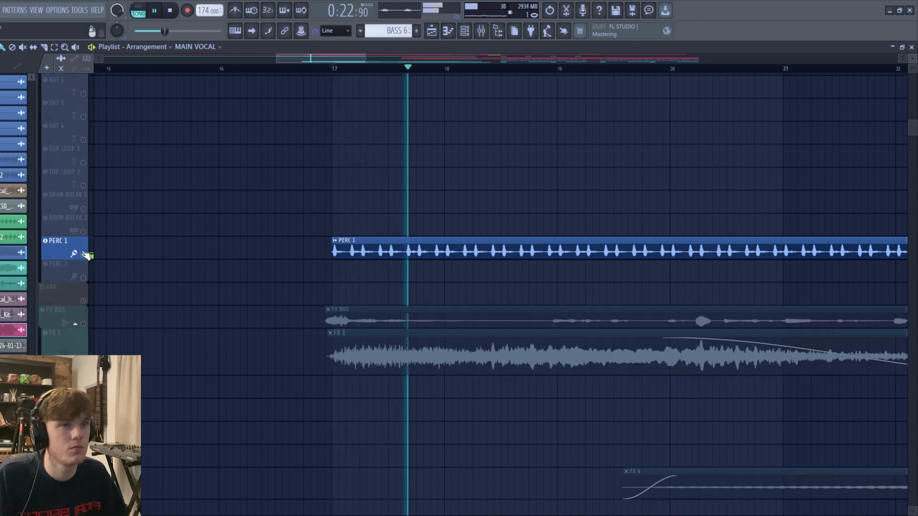
key(space)
right_click(83, 254)
- Audition the FX BUS clip in solo from bar 17, restoring all tracks at the end
scroll(373, 254, down, 3)
scroll(230, 279, down, 1)
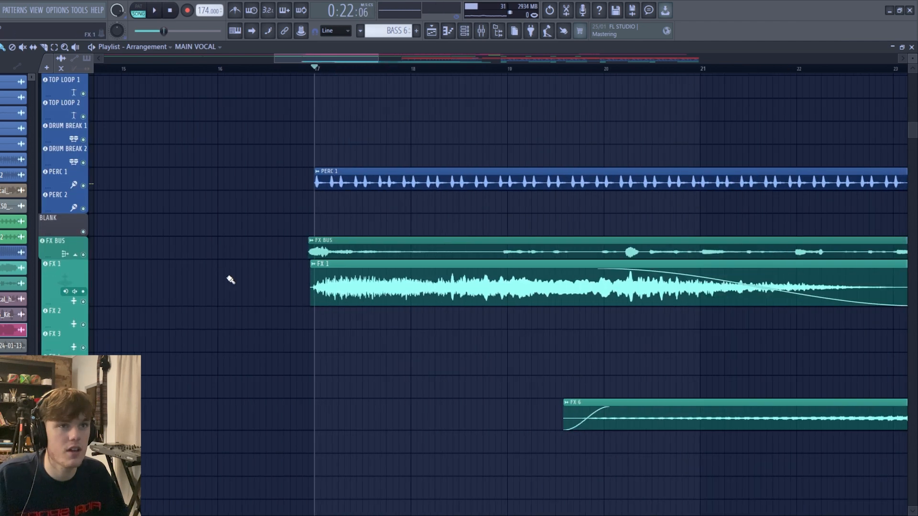
scroll(310, 274, up, 3)
right_click(84, 255)
key(space)
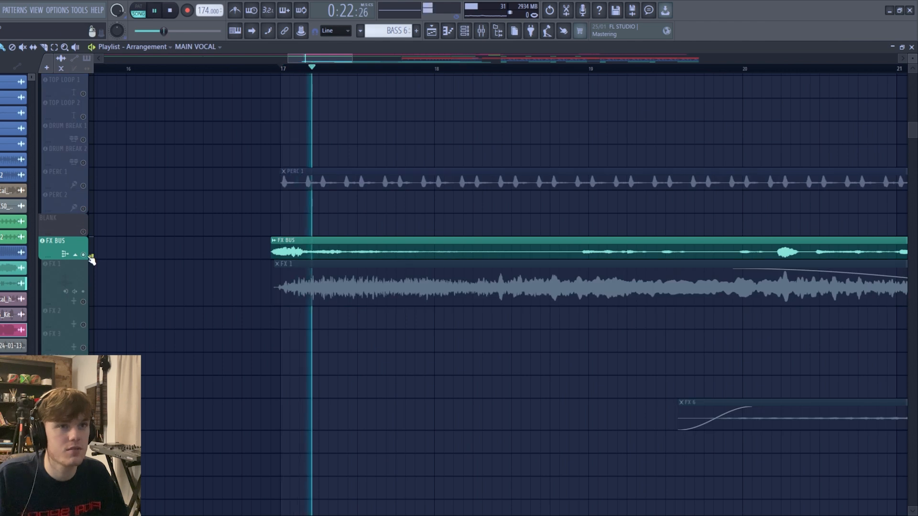
scroll(90, 260, down, 1)
key(space)
right_click(88, 256)
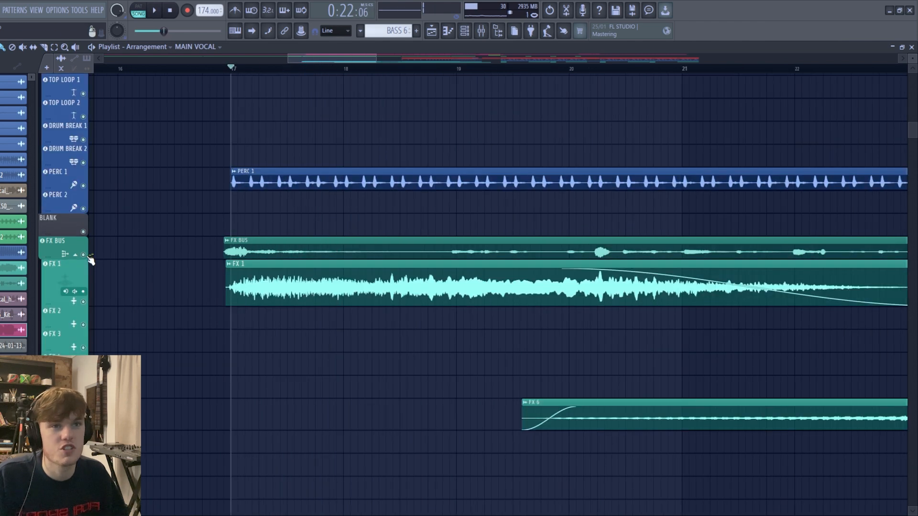
- Audition the FX 1 clip in solo from bar 17, restoring all tracks at the end
right_click(84, 303)
key(space)
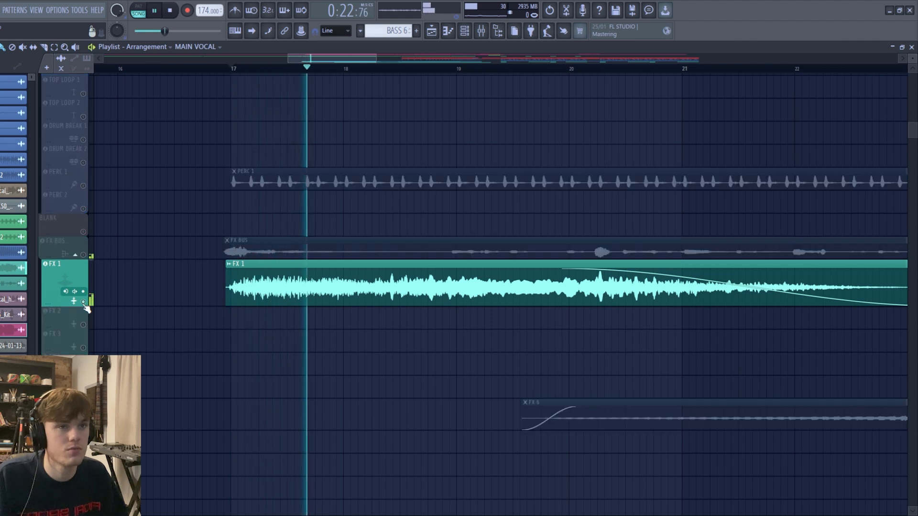
right_click(85, 304)
key(space)
- Play the build-up with all tracks from just after bar 21, reviewing the FX, percussion and snare layers
scroll(266, 322, down, 3)
scroll(385, 278, down, 4)
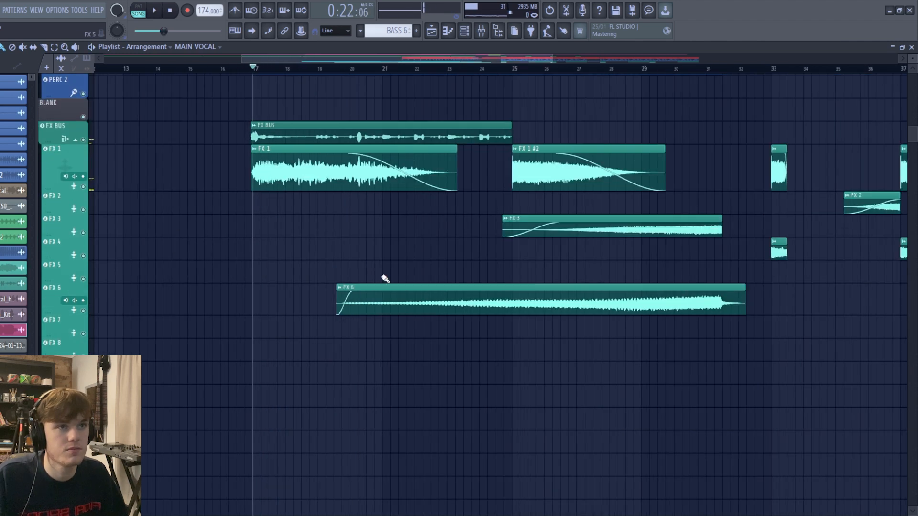
click(398, 70)
scroll(425, 320, up, 2)
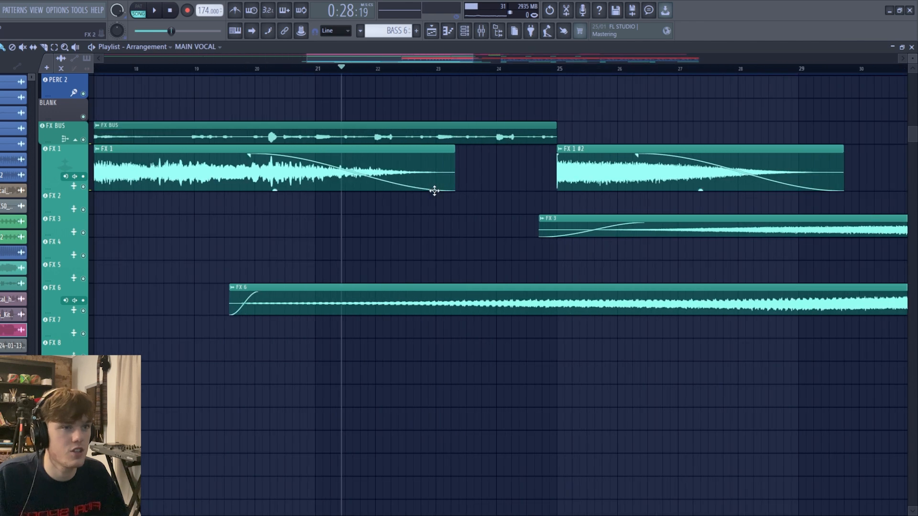
scroll(451, 172, down, 2)
key(space)
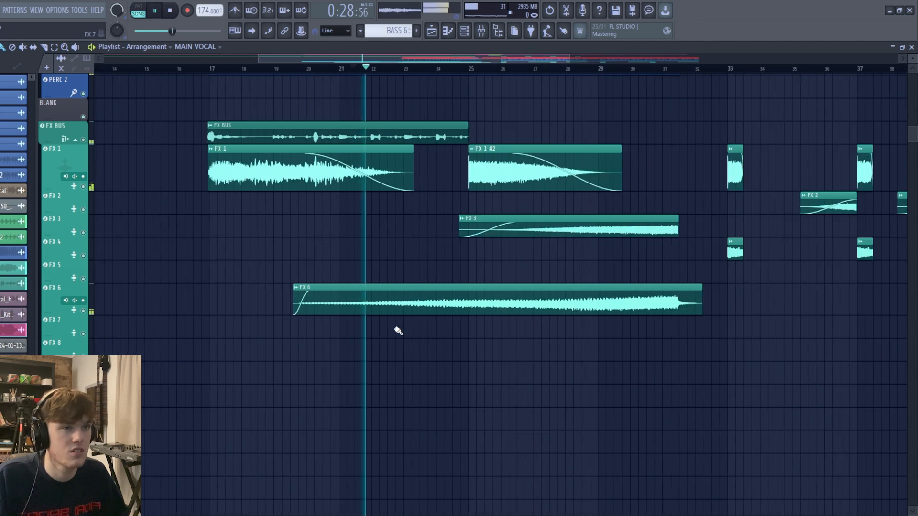
scroll(411, 323, up, 1)
scroll(421, 311, up, 3)
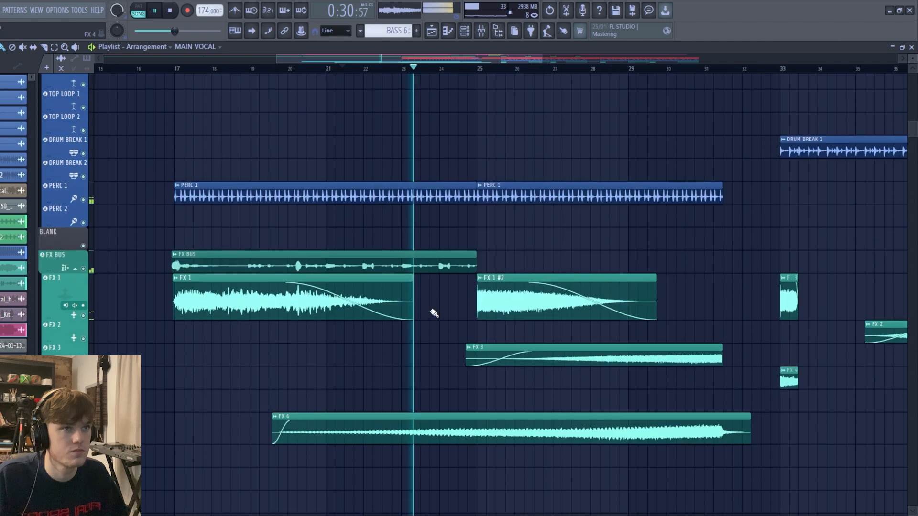
scroll(455, 352, up, 2)
scroll(415, 387, down, 1)
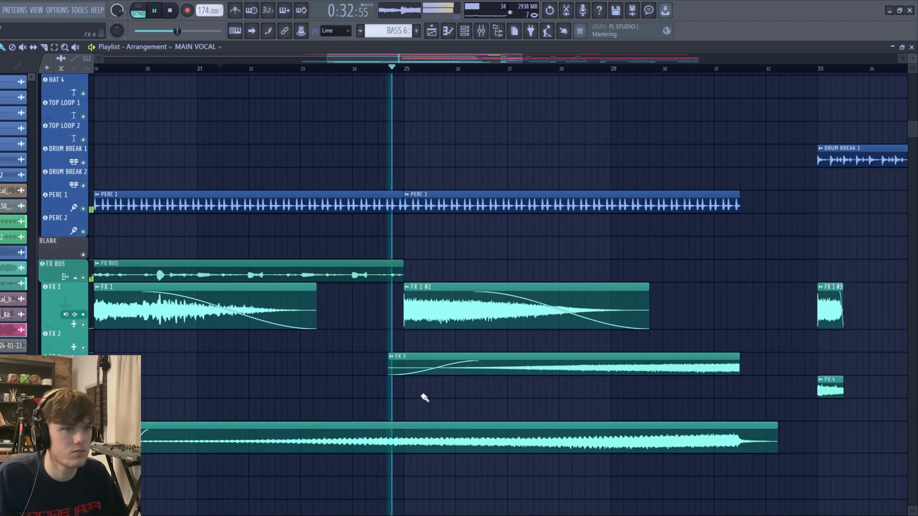
scroll(425, 392, up, 5)
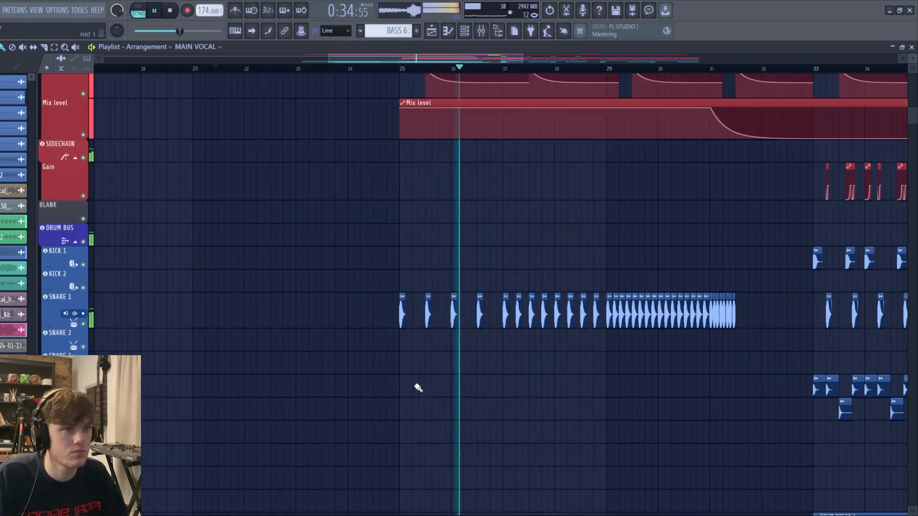
scroll(414, 378, up, 3)
key(space)
- Examine the spacing of the SNARE 1 hits in the build-up from bar 25 to bar 31
scroll(407, 316, up, 5)
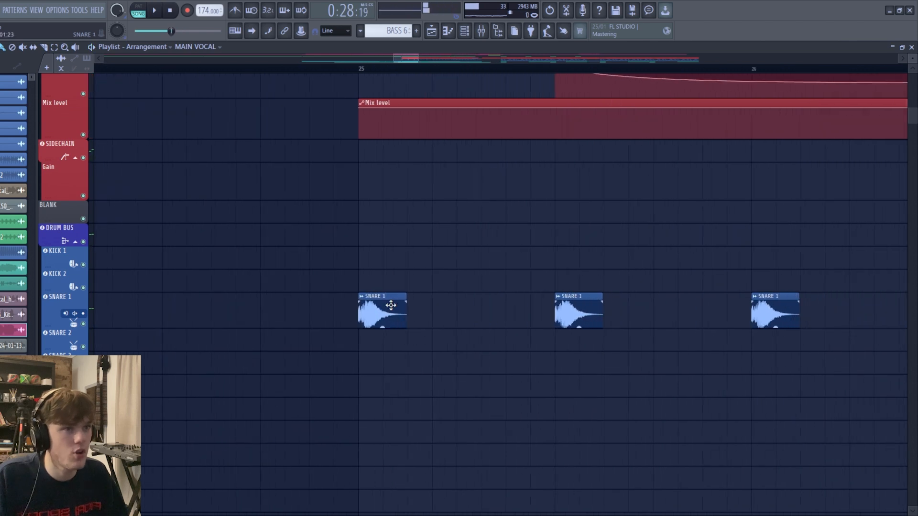
click(391, 305)
scroll(335, 315, down, 6)
scroll(351, 314, up, 4)
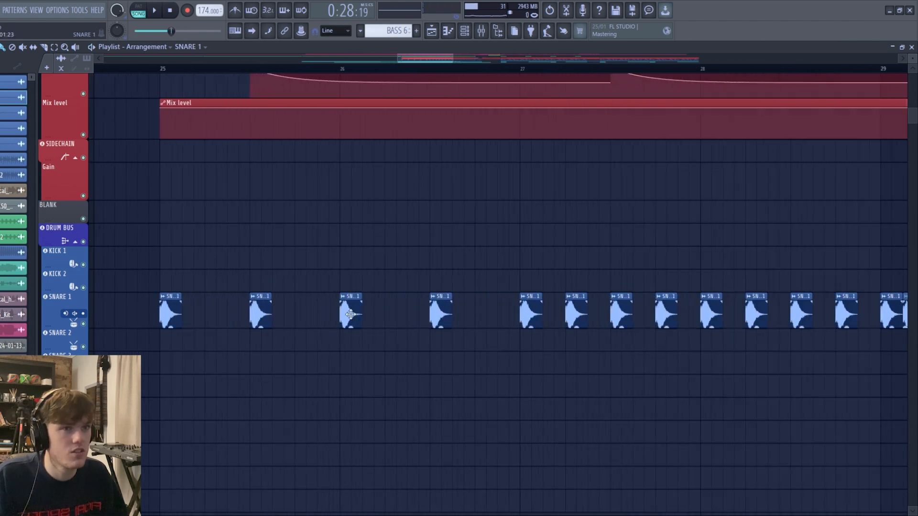
scroll(416, 315, down, 5)
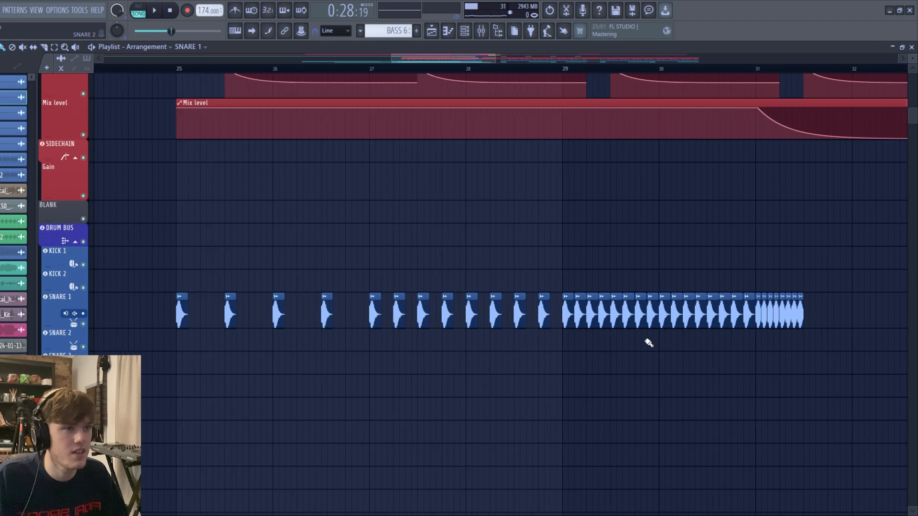
- Examine the fastest SNARE 1 hits at bar 31 and briefly play the end of the build-up
scroll(551, 326, up, 8)
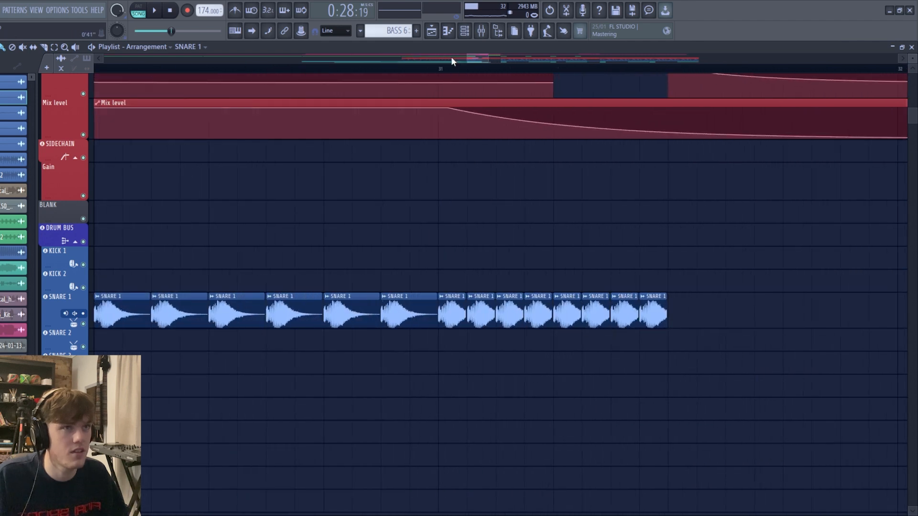
key(space)
scroll(441, 340, down, 4)
key(space)
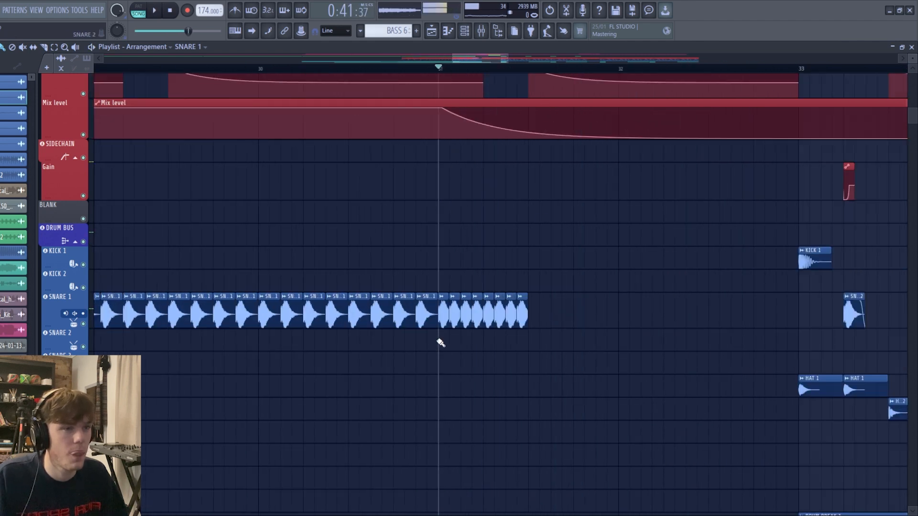
- Audition the FX 3 clip in solo from bar 29 of the build-up
scroll(434, 374, down, 3)
scroll(433, 374, down, 8)
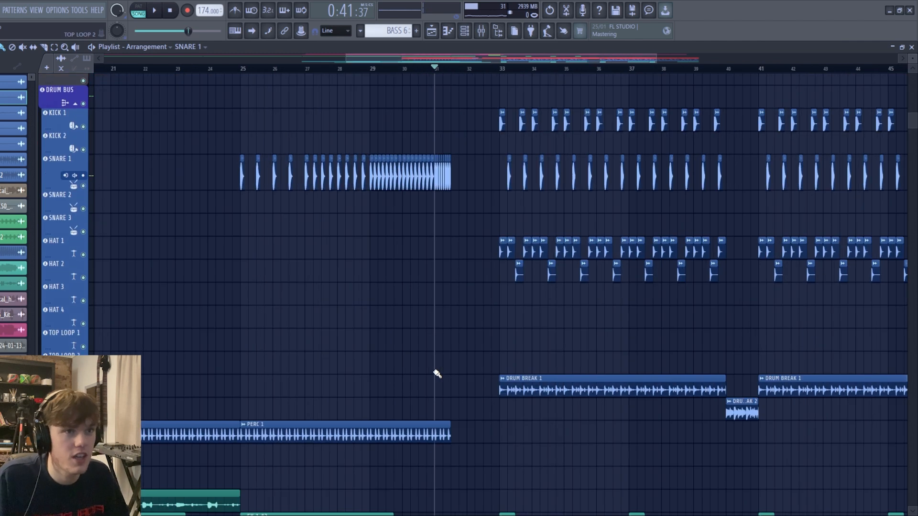
scroll(503, 284, up, 3)
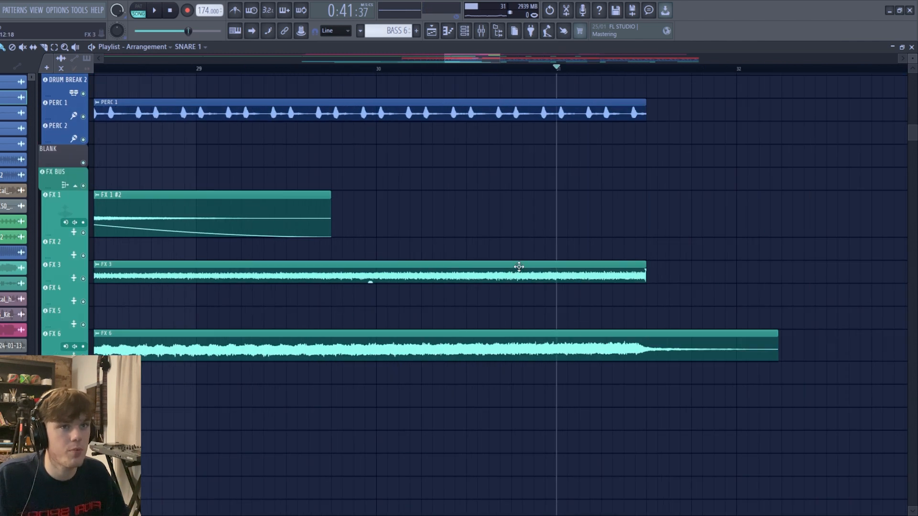
scroll(519, 267, down, 4)
ctrl+click(82, 277)
click(399, 72)
key(space)
- Audition the FX 6 clip in solo from bar 29
key(space)
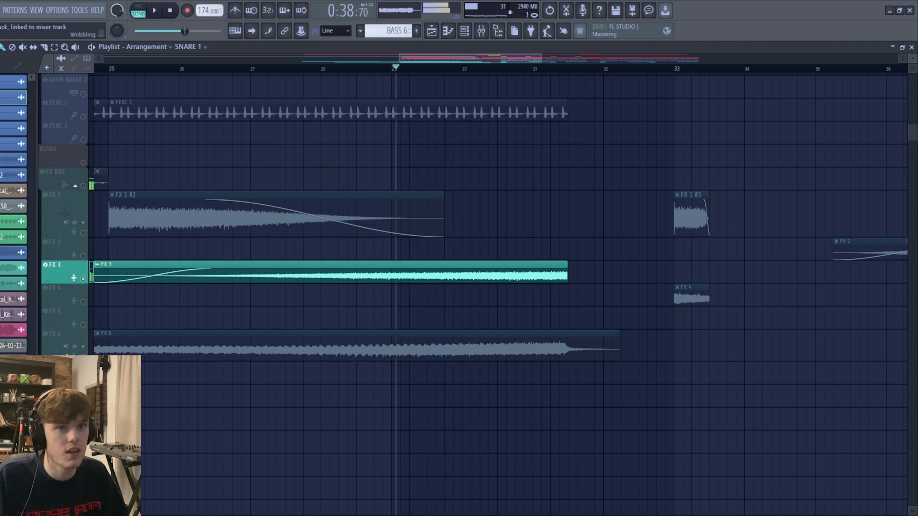
ctrl+click(83, 356)
key(space)
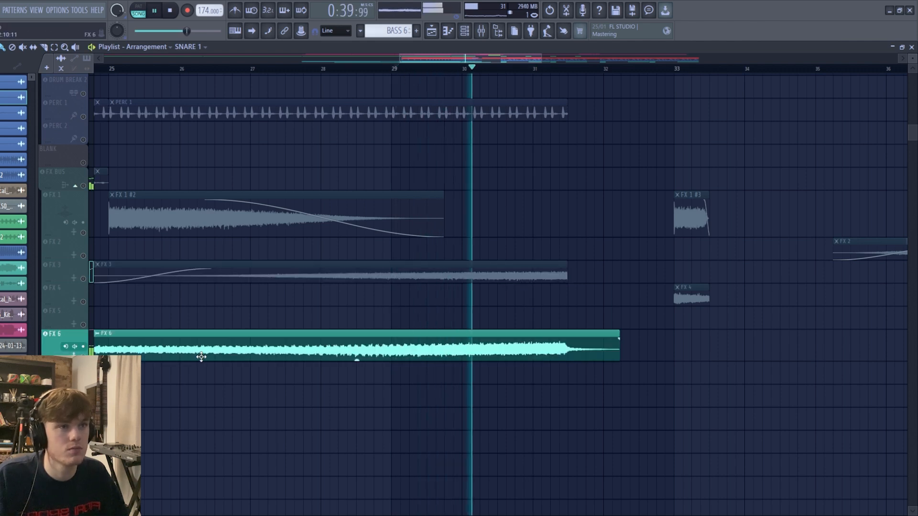
key(space)
- Isolate the BASS 5 to BASS 8 tracks together with their Pitch Bend and Mix level automation
scroll(210, 356, up, 8)
scroll(231, 356, up, 6)
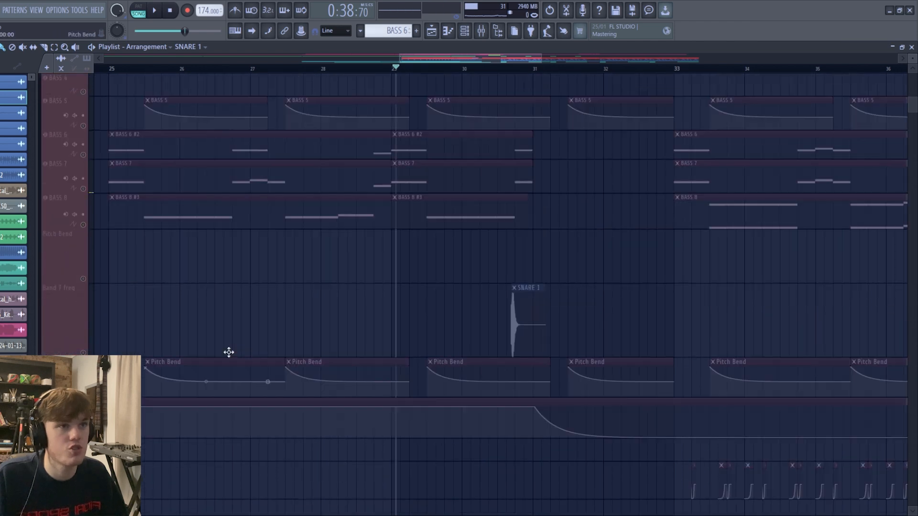
scroll(71, 325, up, 2)
ctrl+click(84, 269)
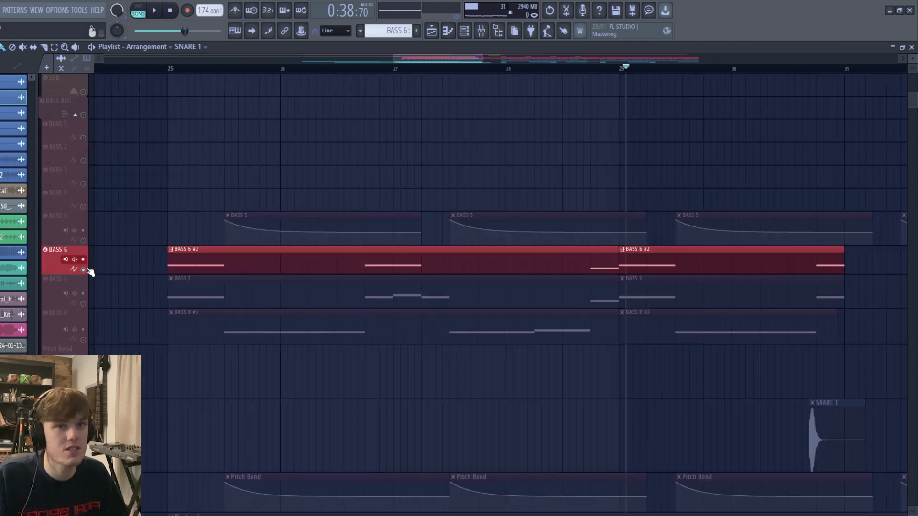
click(83, 304)
click(83, 340)
scroll(83, 342, down, 2)
click(83, 416)
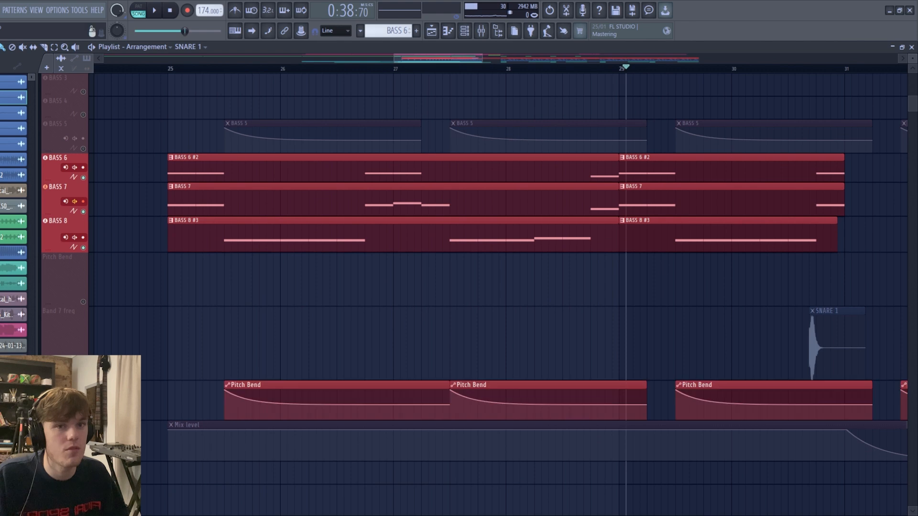
click(84, 456)
click(83, 149)
- Play the isolated build-up bass layers from bar 25
click(167, 67)
key(space)
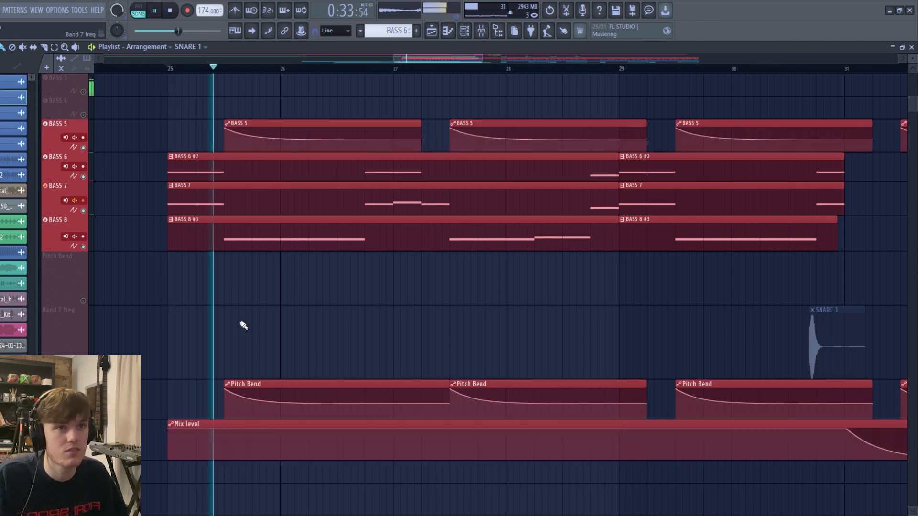
key(space)
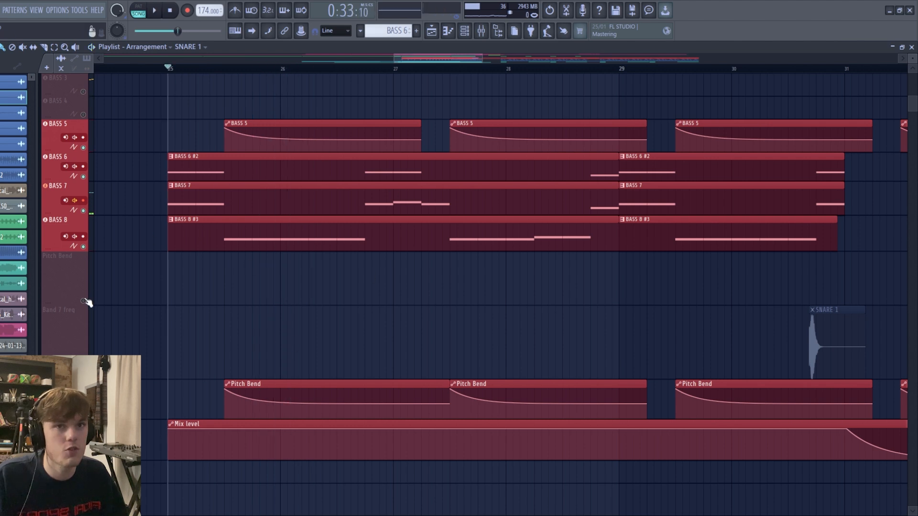
- Restore all tracks and play the build-up from bar 25, reviewing how the bass sits with the other layers
right_click(83, 301)
scroll(270, 338, down, 5)
scroll(256, 344, up, 2)
key(space)
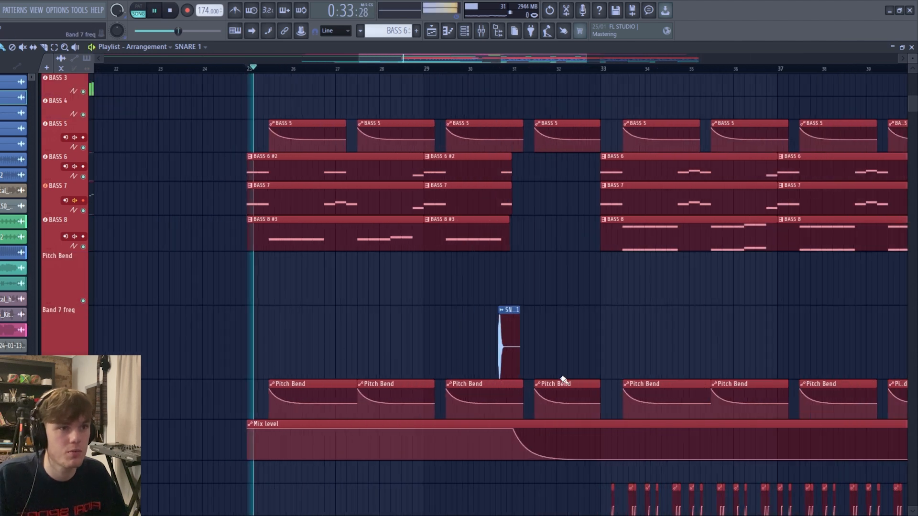
scroll(538, 367, up, 5)
right_click(404, 356)
scroll(399, 339, down, 6)
scroll(275, 337, up, 3)
scroll(254, 342, up, 3)
scroll(254, 341, down, 3)
scroll(254, 341, up, 7)
key(space)
- Examine the chopped MAIN VOCAL clips and their Pitch automation, playing the section from bar 26
scroll(254, 340, down, 1)
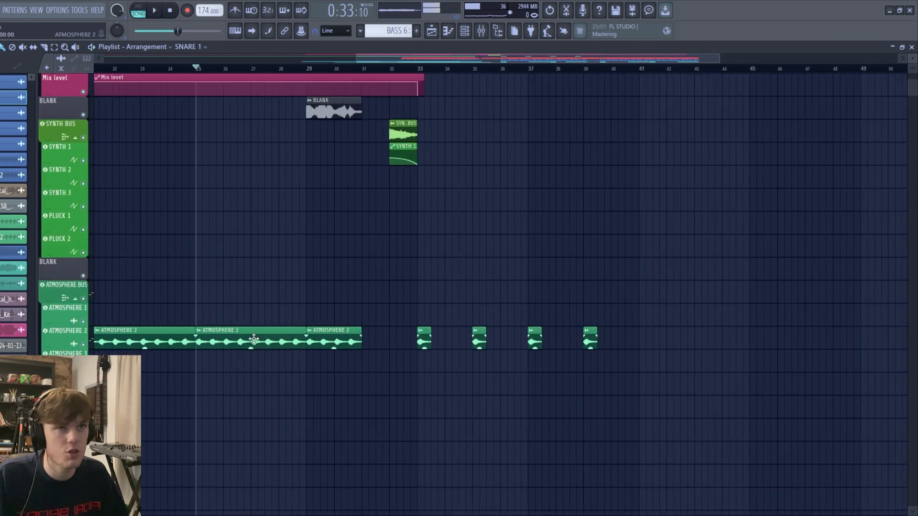
scroll(254, 340, up, 4)
scroll(254, 340, up, 2)
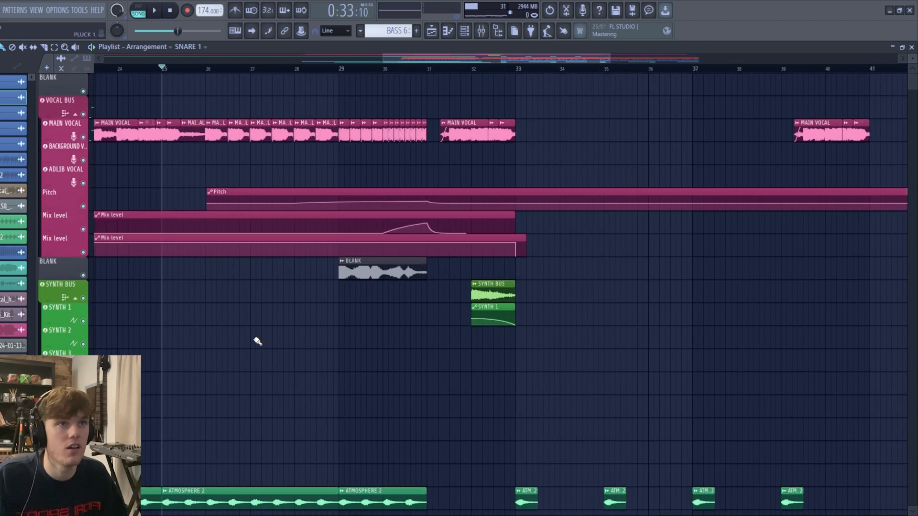
scroll(373, 216, down, 1)
scroll(365, 216, up, 3)
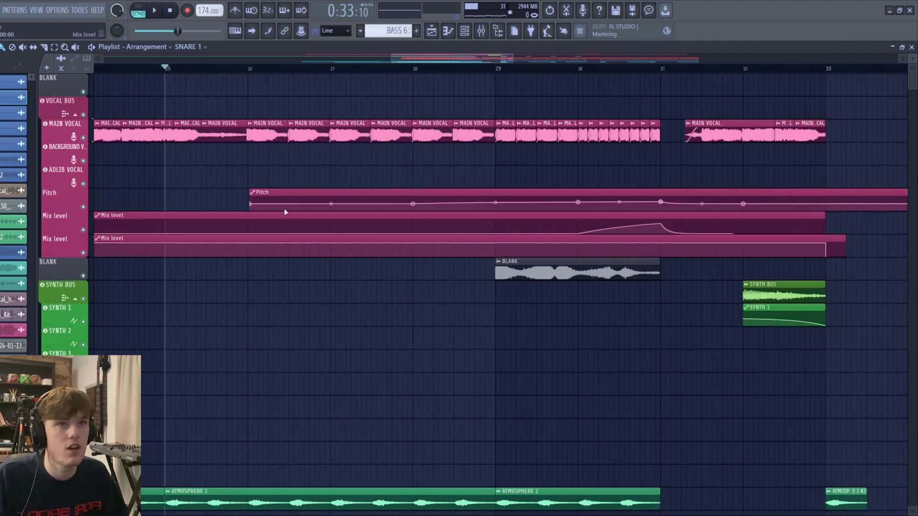
click(249, 71)
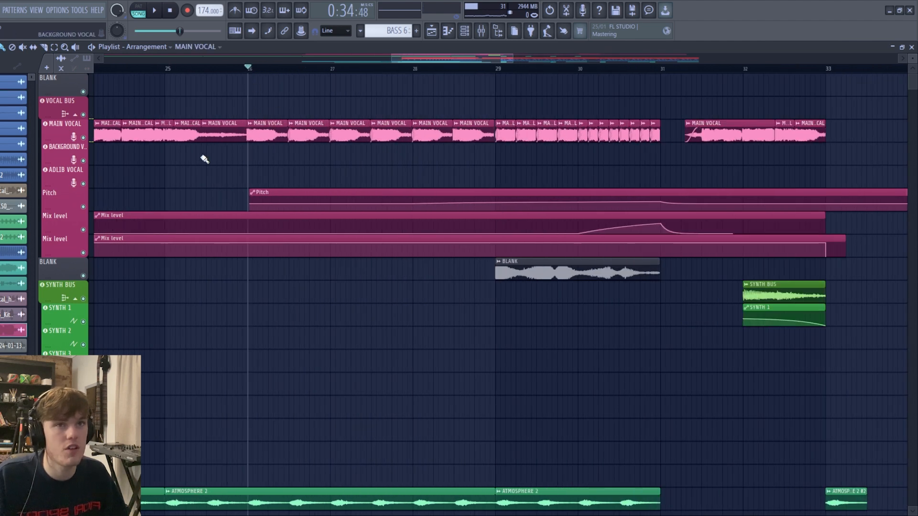
scroll(106, 171, up, 1)
scroll(271, 149, down, 1)
key(space)
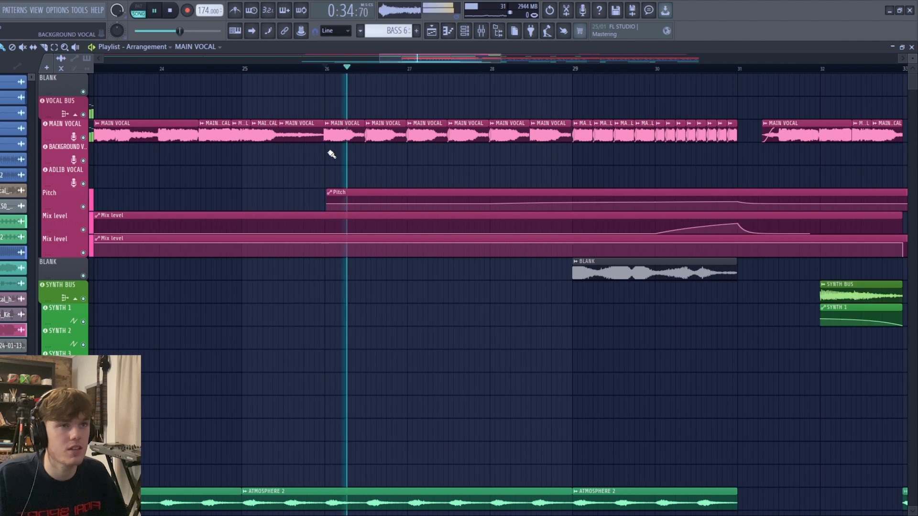
scroll(372, 170, up, 1)
scroll(511, 183, down, 3)
key(space)
- Play the faster MAIN VOCAL chops from bar 29 with their Pitch and Mix level automation, removing any stray clip placed above them
scroll(426, 100, up, 2)
click(422, 75)
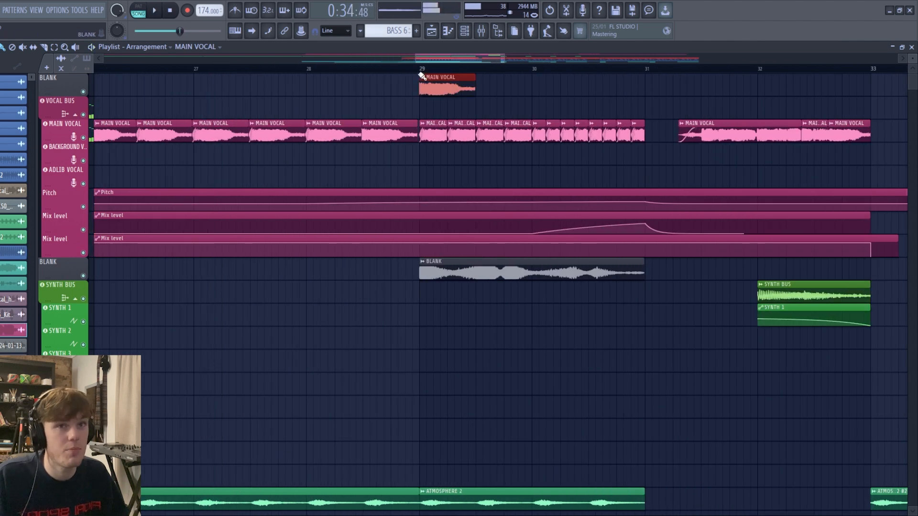
right_click(426, 84)
click(426, 69)
scroll(471, 167, down, 2)
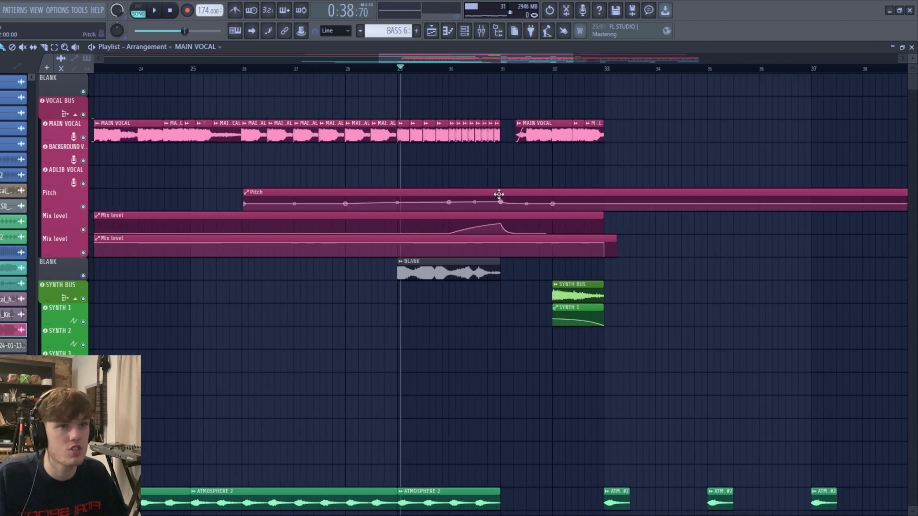
key(space)
scroll(459, 215, up, 3)
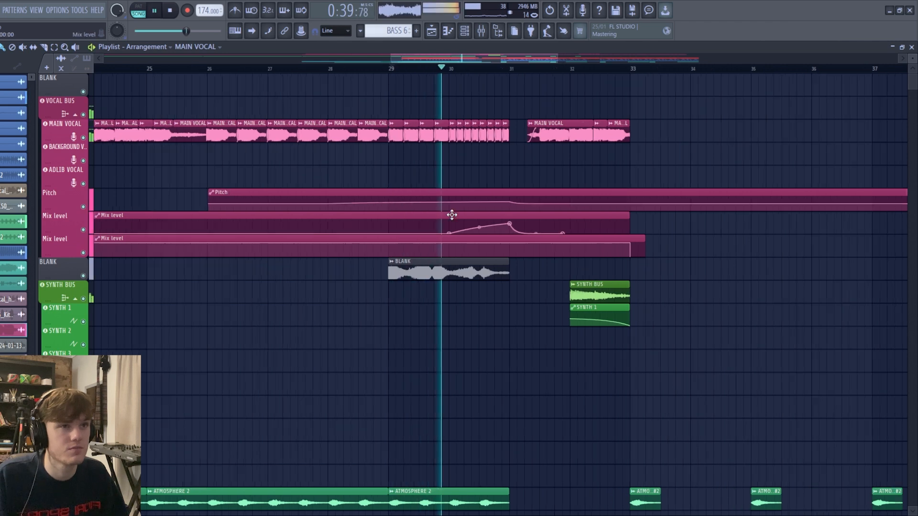
key(space)
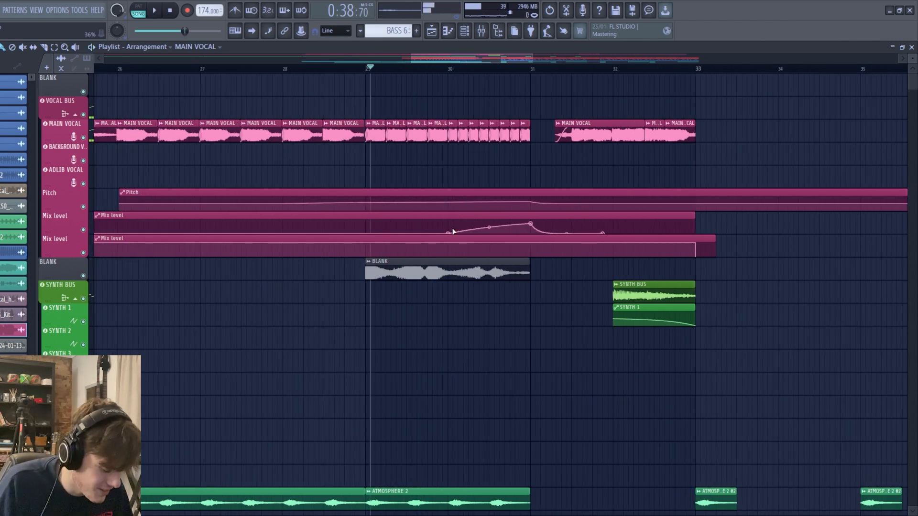
- Play from bar 29 into the drop at bar 33, reviewing the vocal Mix level automation and the SYNTH BUS clip
key(space)
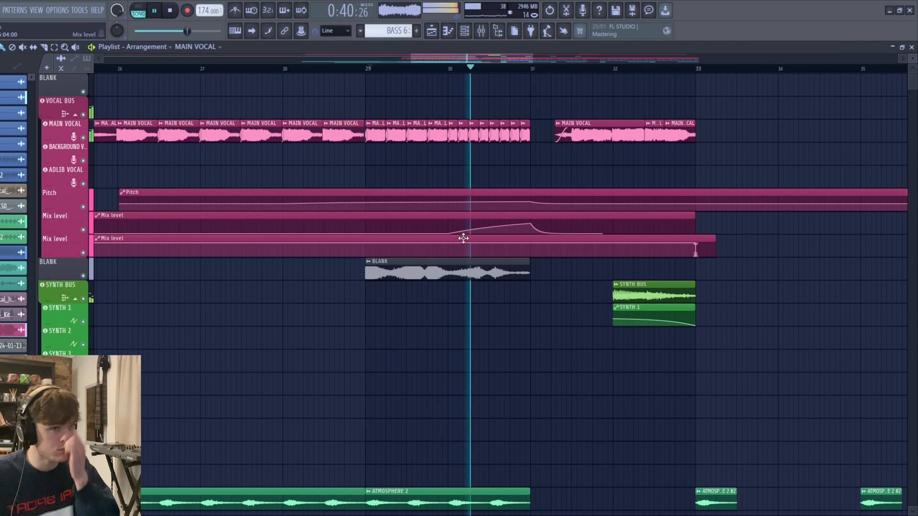
scroll(520, 314, down, 2)
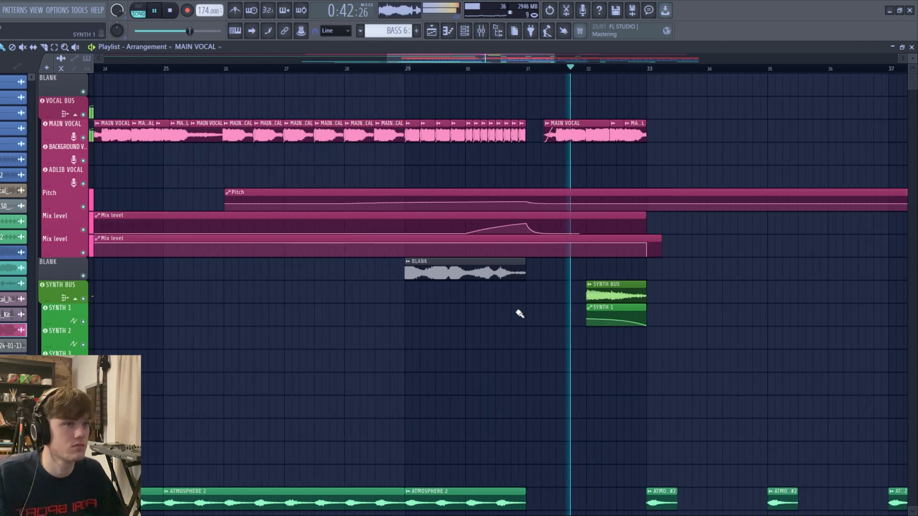
scroll(604, 328, up, 3)
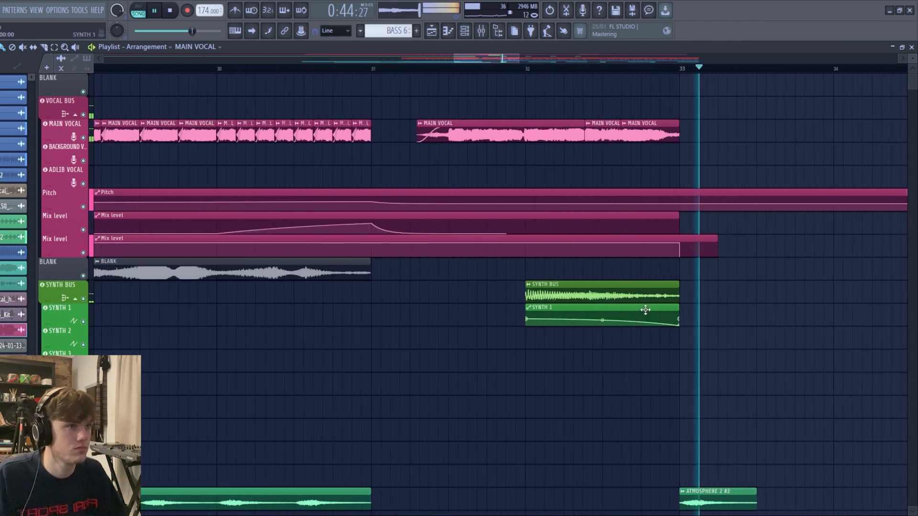
scroll(528, 414, down, 4)
key(space)
scroll(450, 406, down, 2)
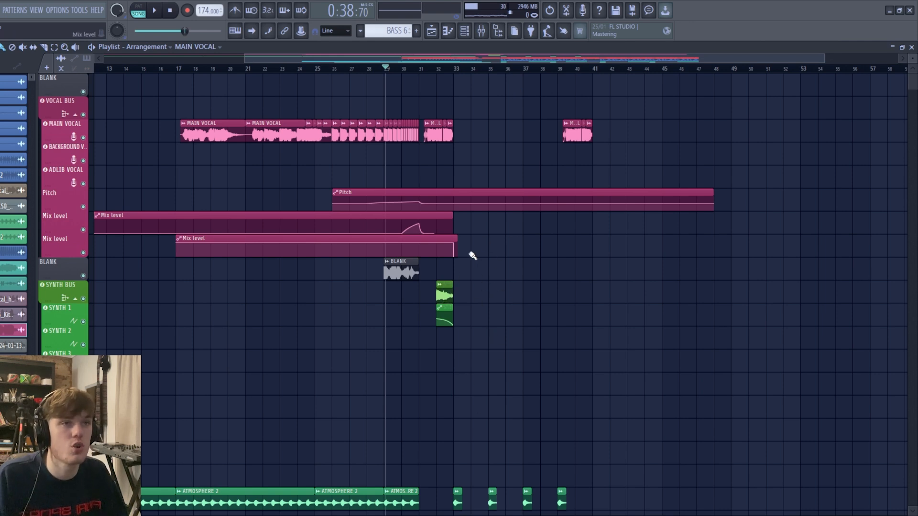
- Open the Pro-C 2 compressor on the Master mixer track and examine its ratio setting
click(481, 31)
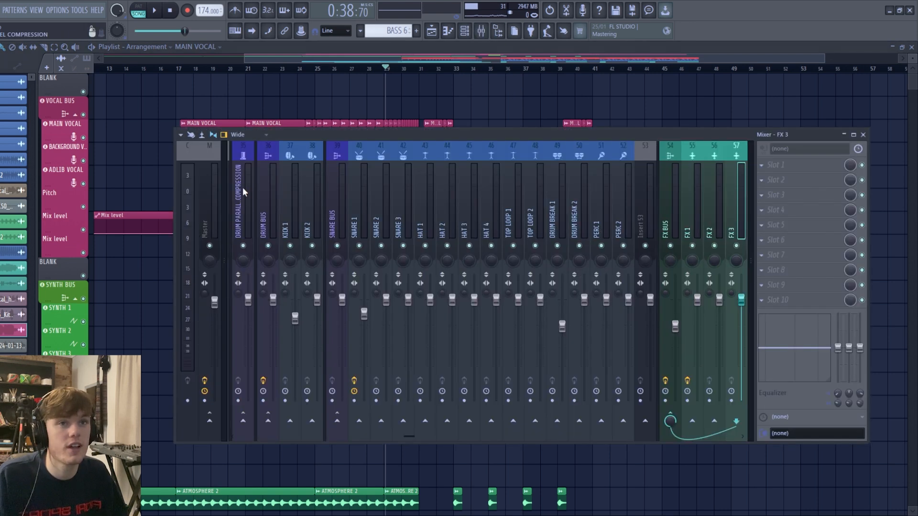
click(209, 194)
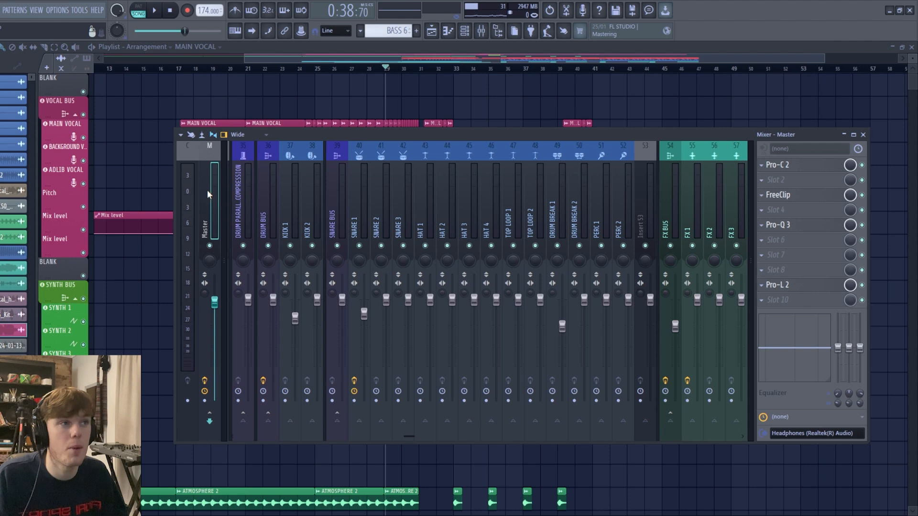
click(802, 165)
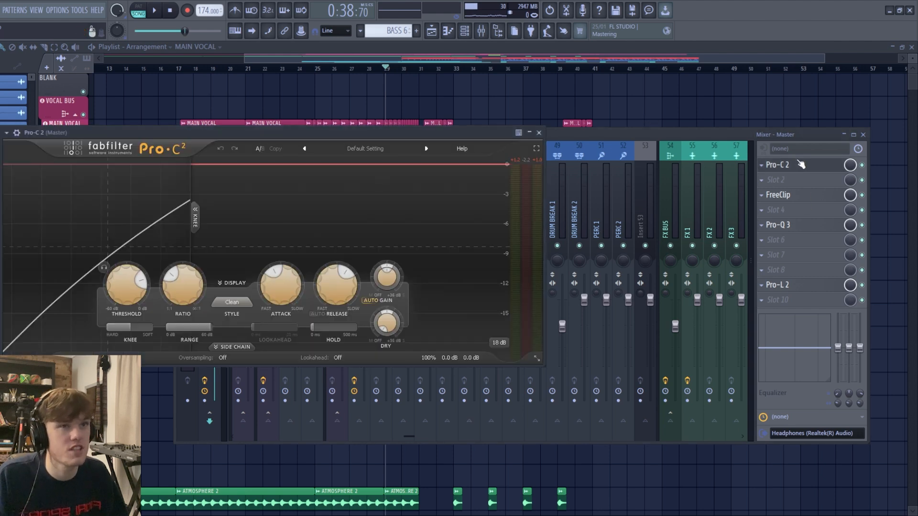
drag(381, 140, 512, 139)
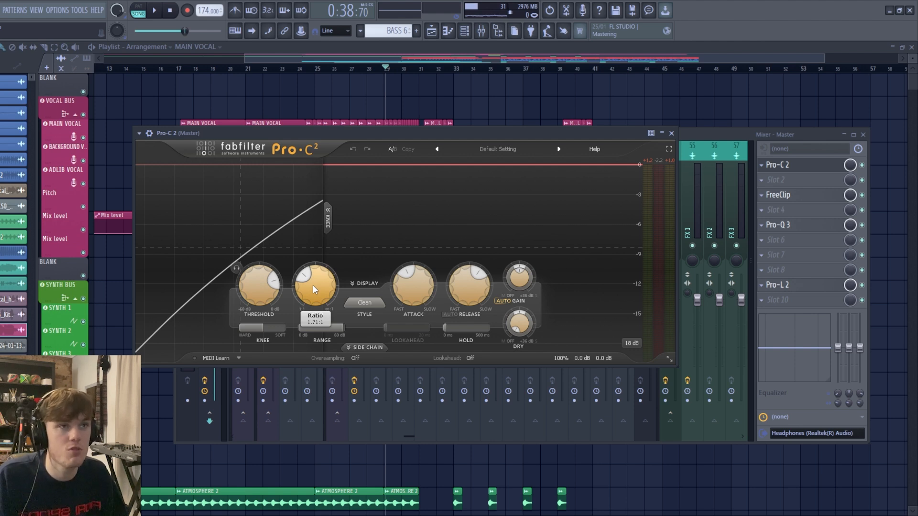
drag(386, 129, 361, 108)
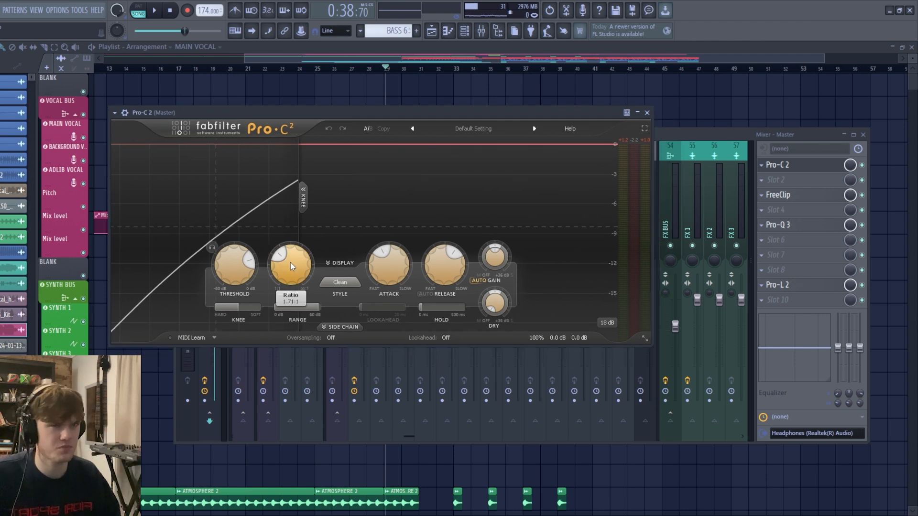
drag(320, 111, 304, 112)
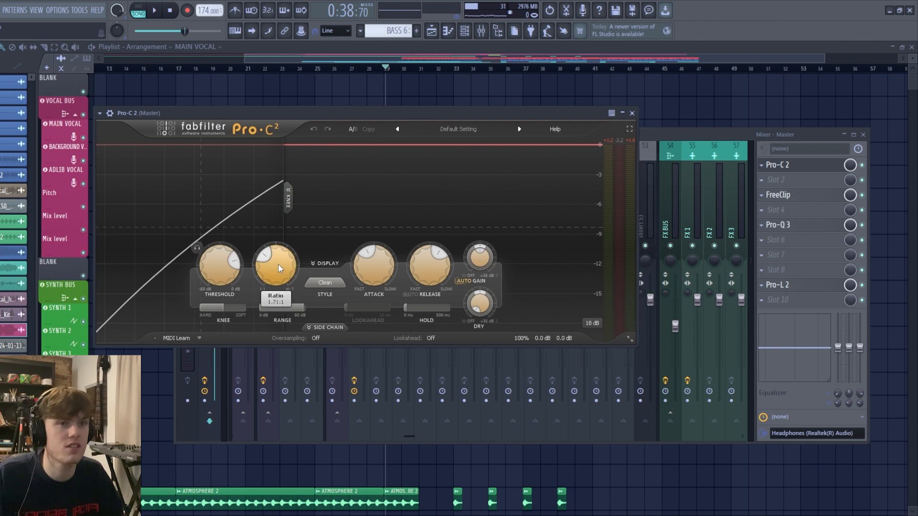
drag(339, 113, 305, 114)
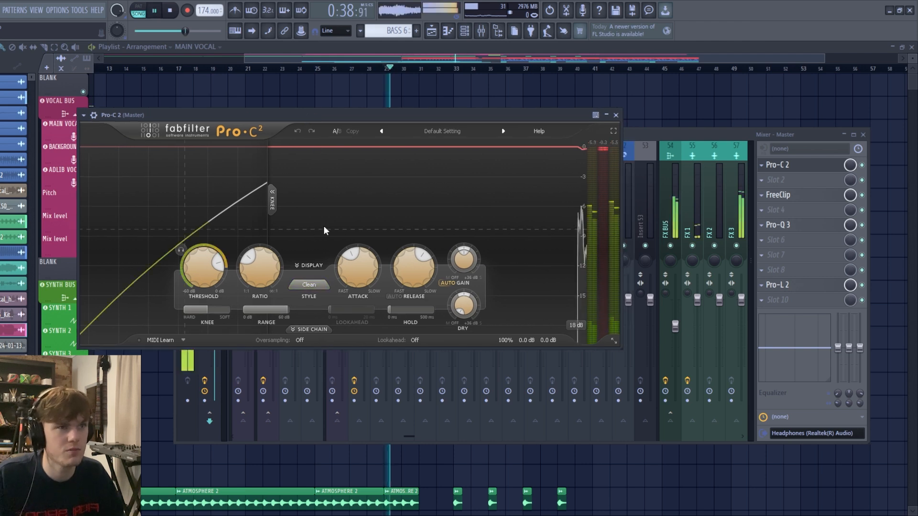
- Set the Pro-C 2 display range to 9 dB and play the build-up from bar 29 to view the gain reduction
click(576, 325)
drag(446, 123, 378, 125)
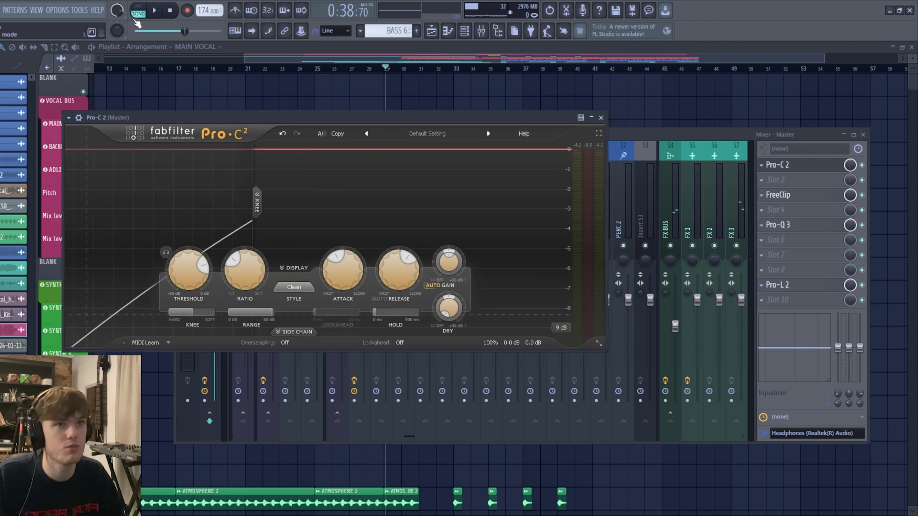
key(space)
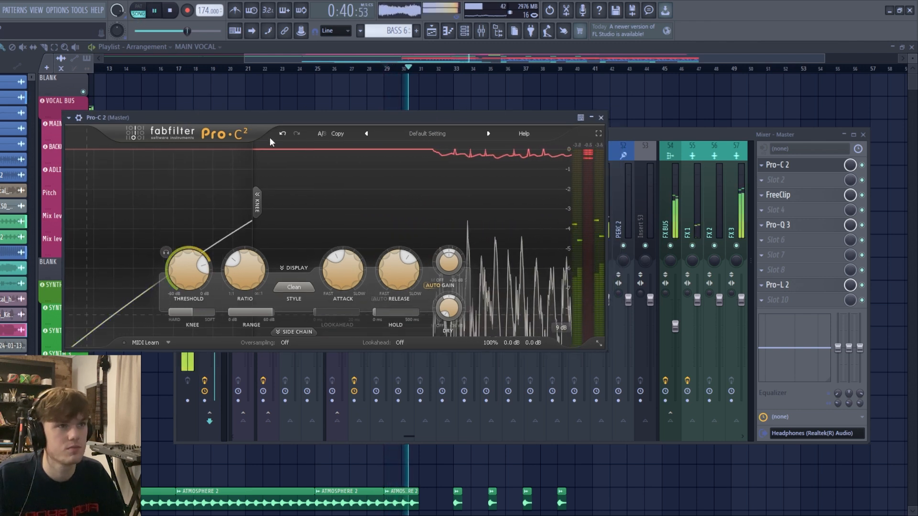
key(space)
- Play the drop from bar 33 with the Master's Pro-C 2 open to examine its gain reduction
click(486, 90)
click(455, 70)
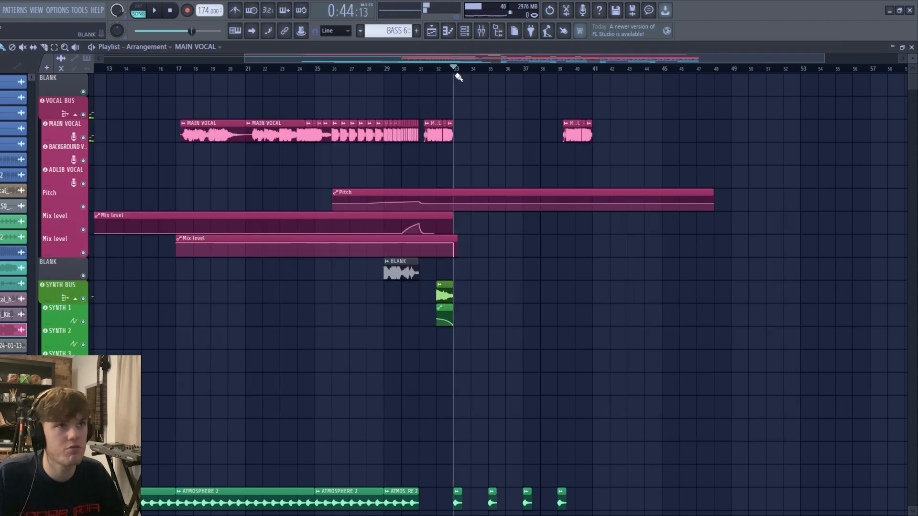
click(462, 30)
click(794, 195)
click(794, 194)
click(798, 166)
key(space)
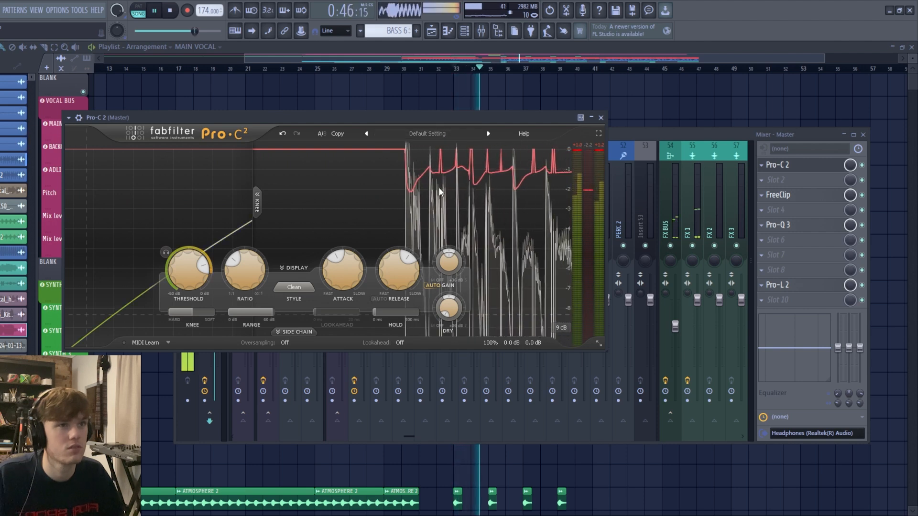
key(space)
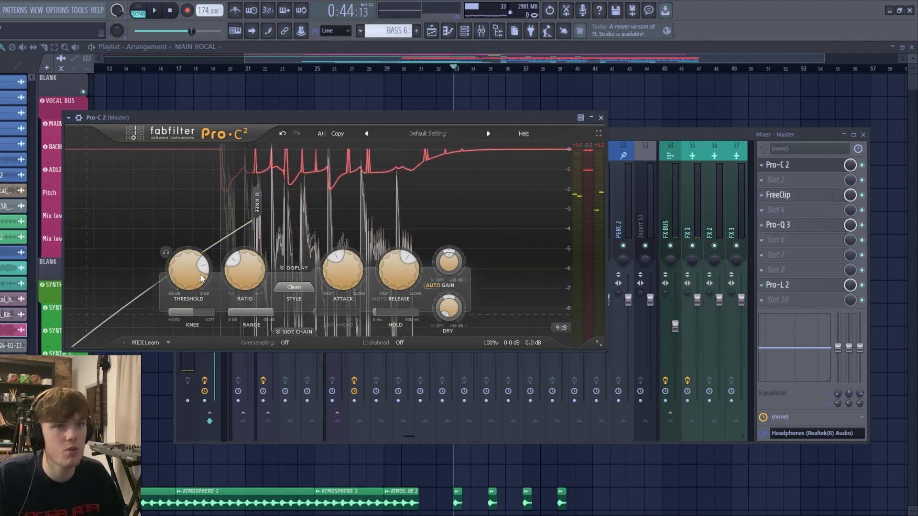
- Examine the Attack and Release settings of the Master's Pro-C 2 compressor and close the plugin
mouse_move(346, 276)
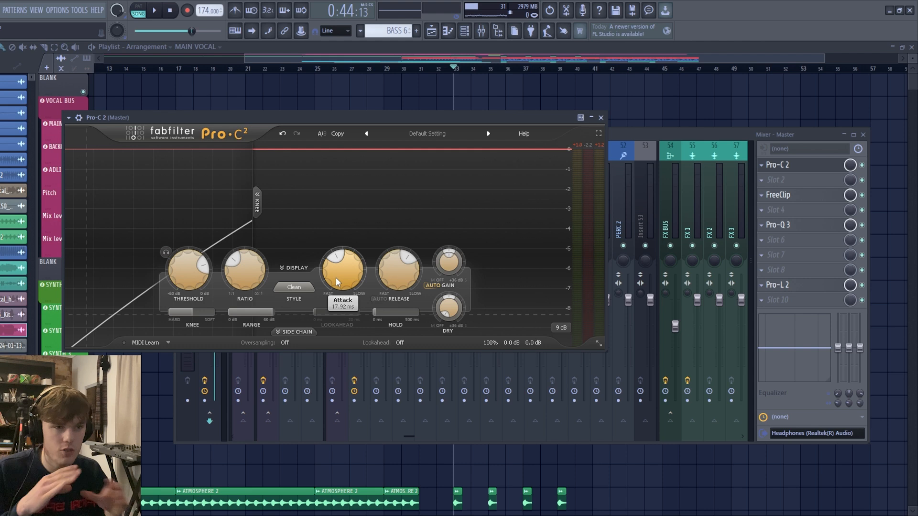
mouse_move(396, 272)
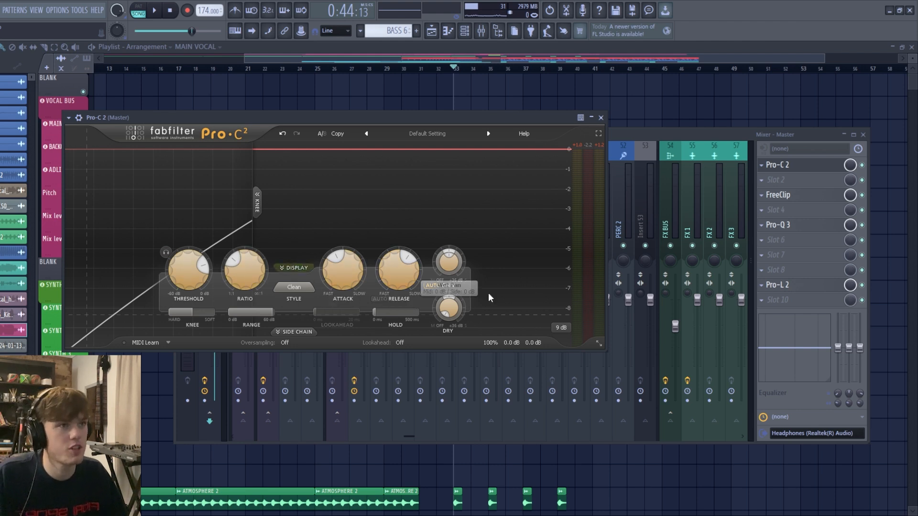
click(602, 117)
- Open FreeClip on the Master mixer track and play the drop from bar 33 to examine its soft clipping
click(778, 195)
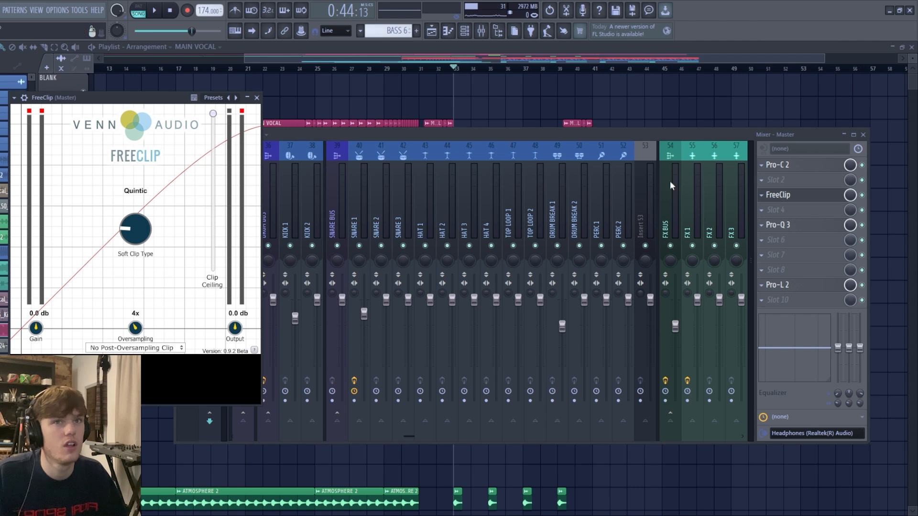
drag(74, 99, 252, 135)
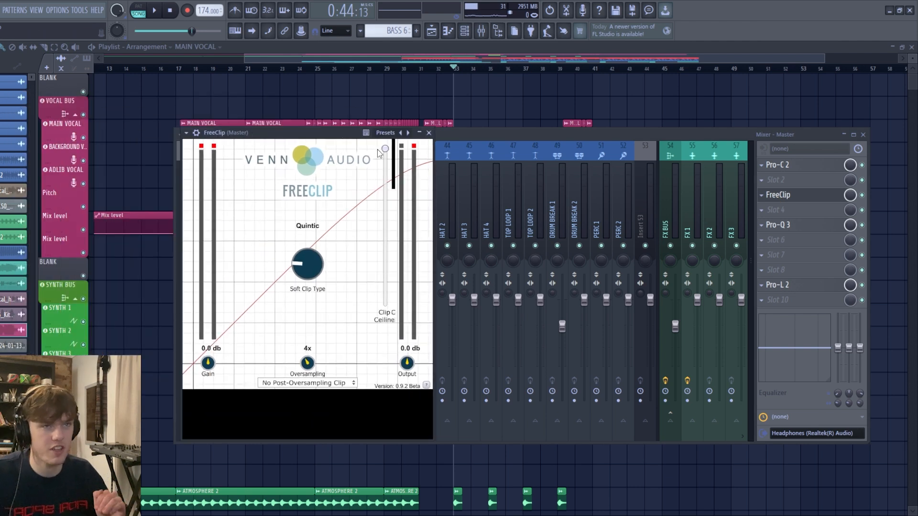
key(space)
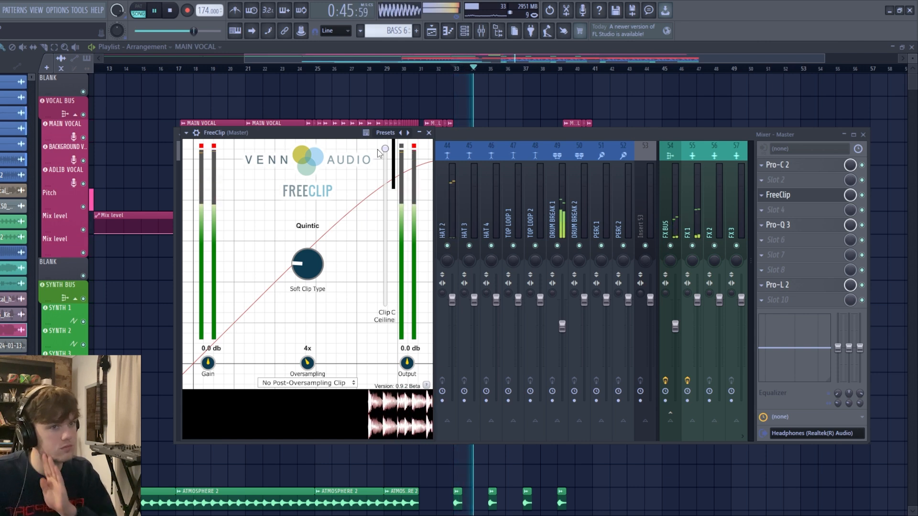
key(space)
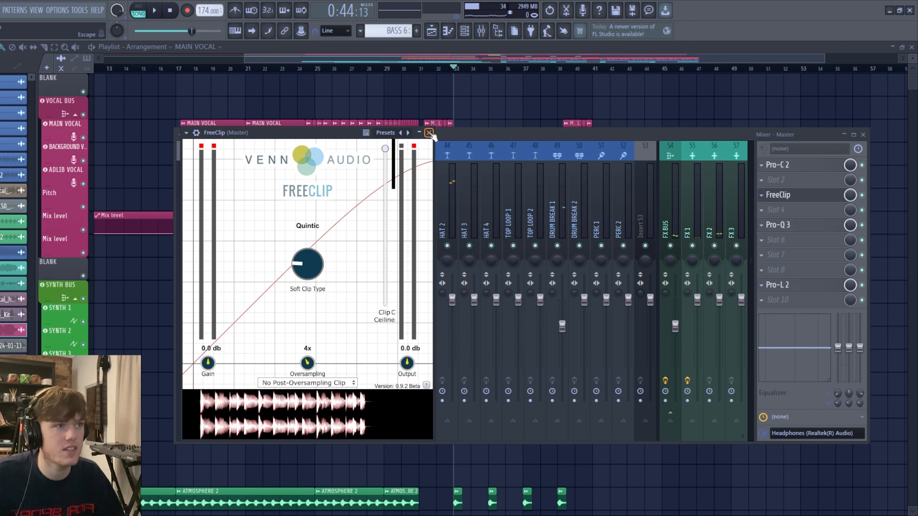
click(429, 133)
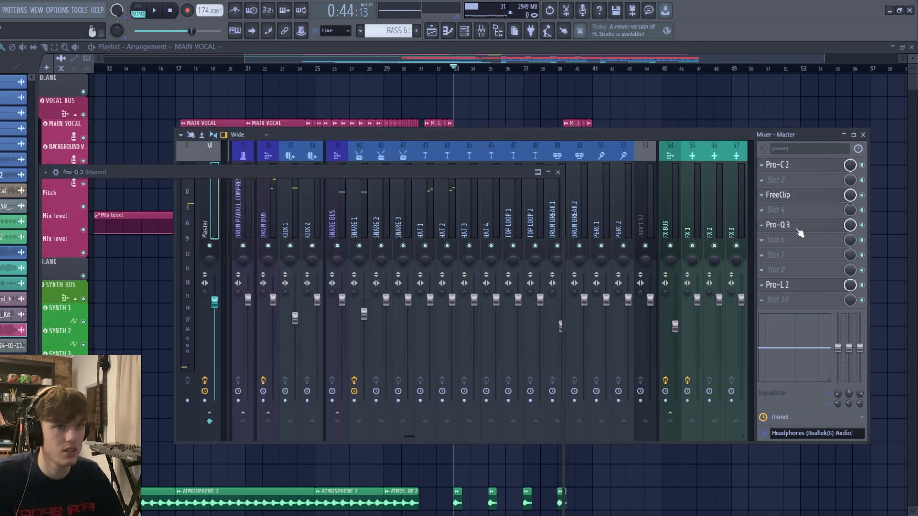
- Open the Master's Pro-Q 3 equalizer and examine the settings of its low-cut band
click(798, 229)
mouse_move(307, 288)
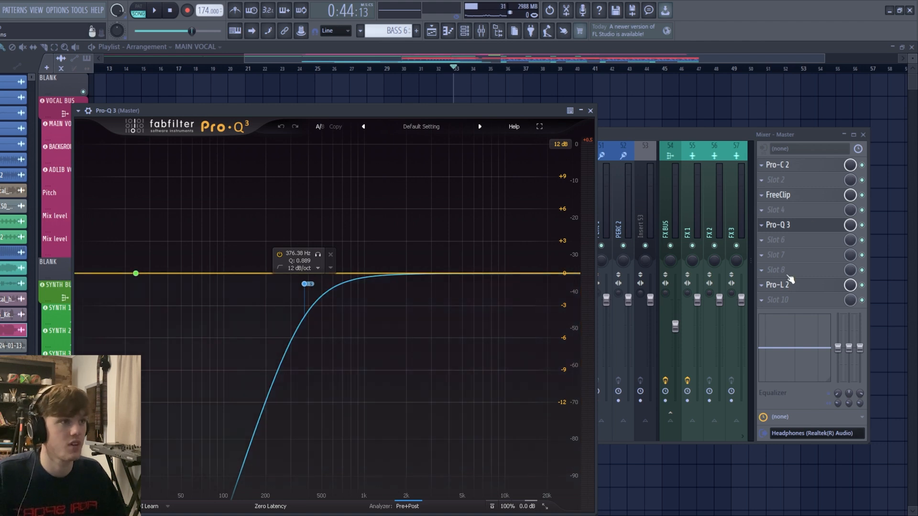
- Open the Master's Pro-L 2 limiter and play the drop from bar 33 to examine its gain, limiting and short-term loudness
click(787, 283)
click(787, 286)
drag(388, 194, 576, 120)
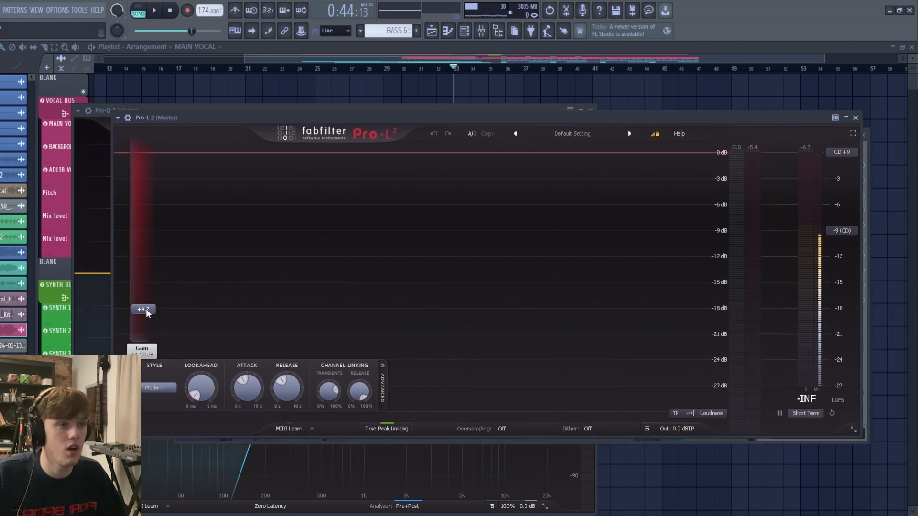
key(space)
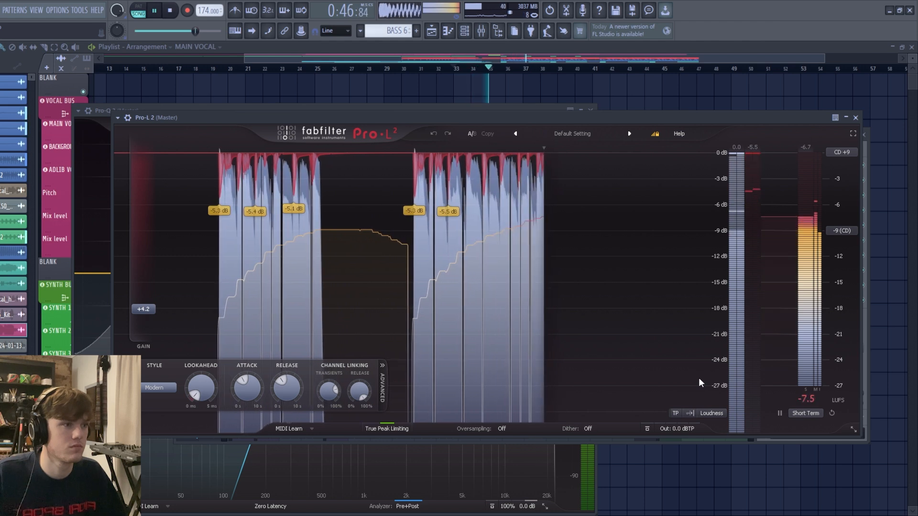
key(space)
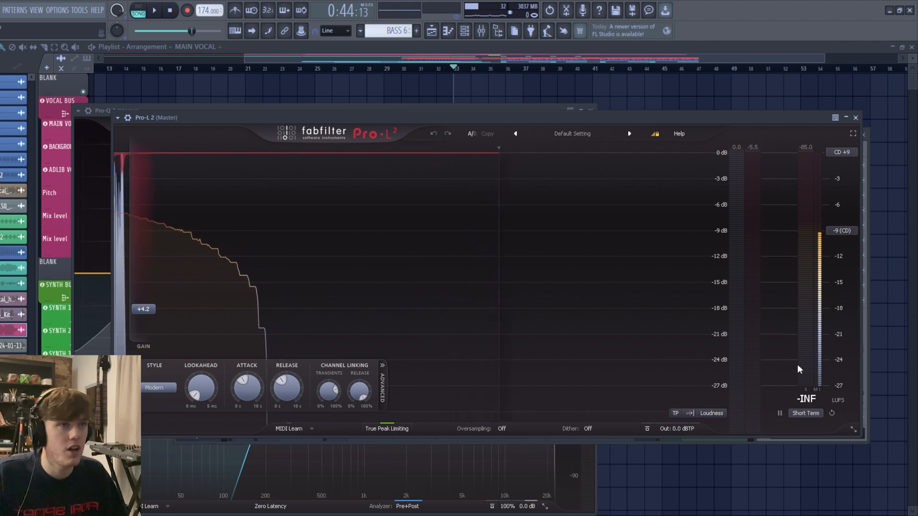
- Close the Pro-L 2 limiter and the remaining plugin and mixer windows to return to the full playlist
drag(284, 119, 299, 131)
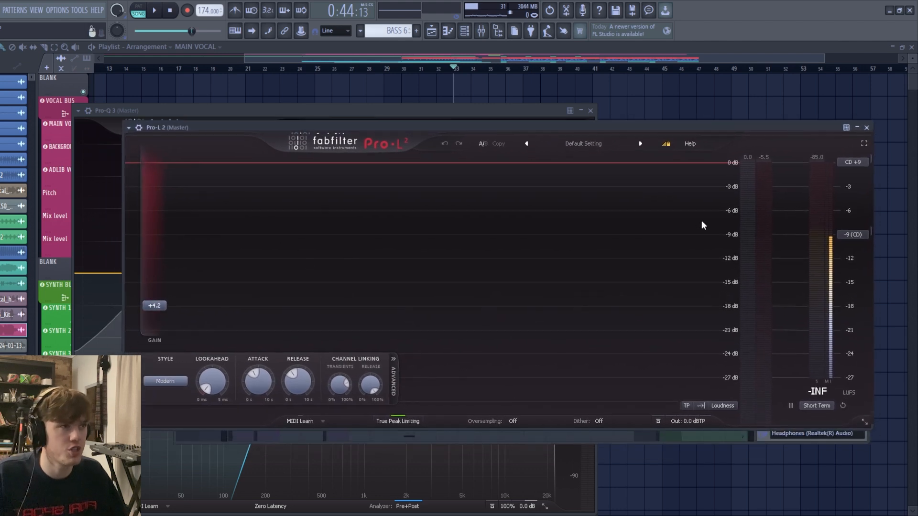
click(867, 128)
click(865, 133)
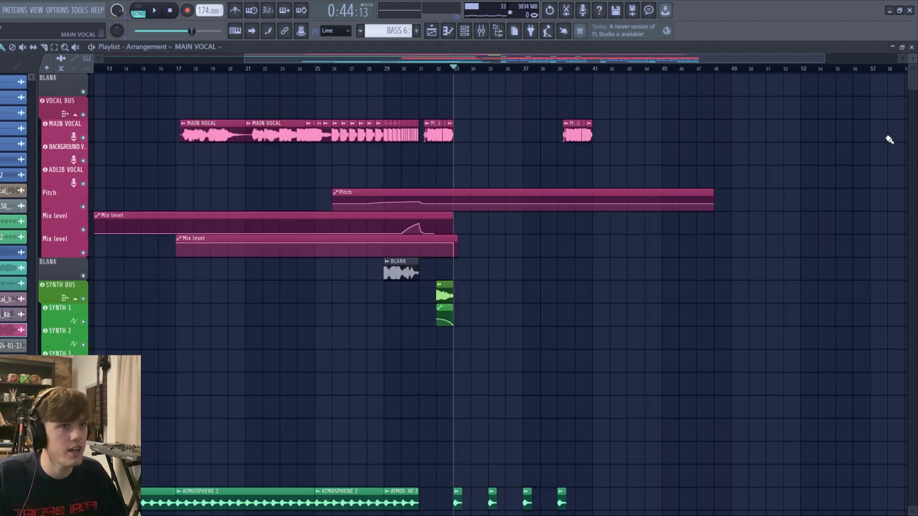
scroll(714, 413, down, 2)
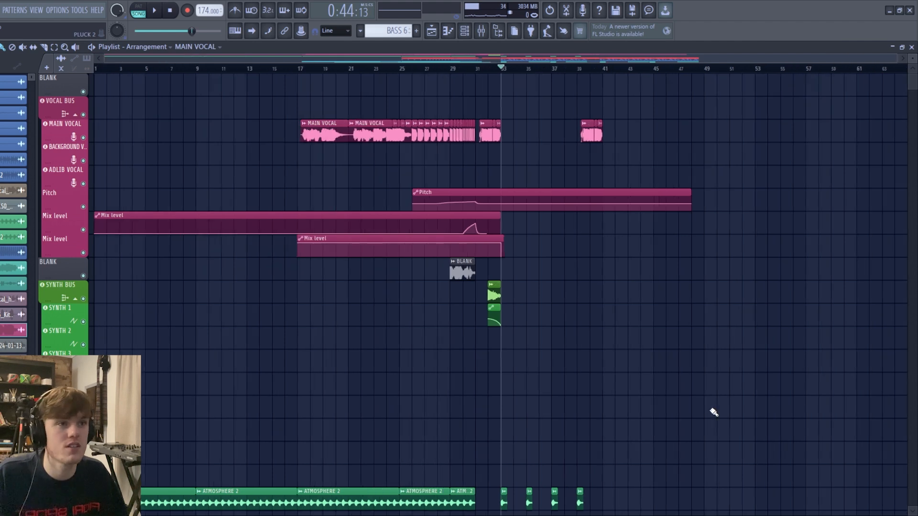
scroll(591, 414, down, 2)
scroll(591, 414, up, 2)
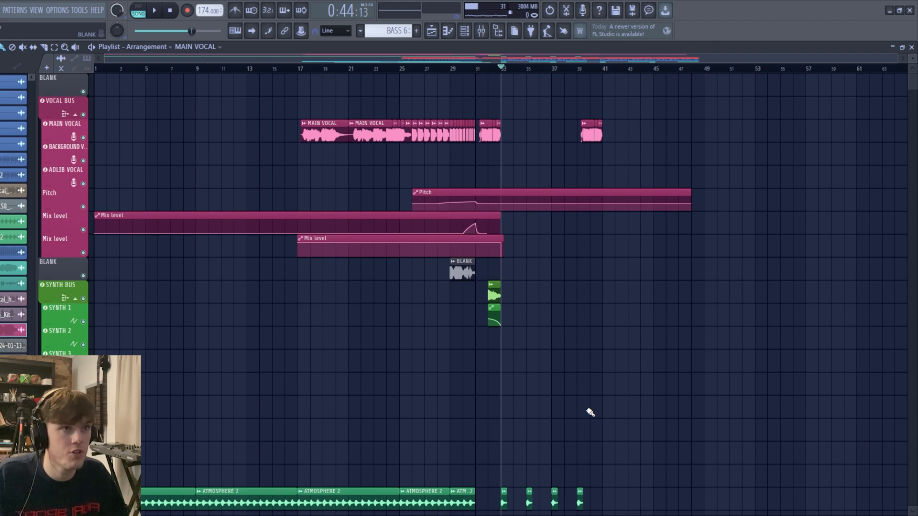
scroll(590, 413, down, 2)
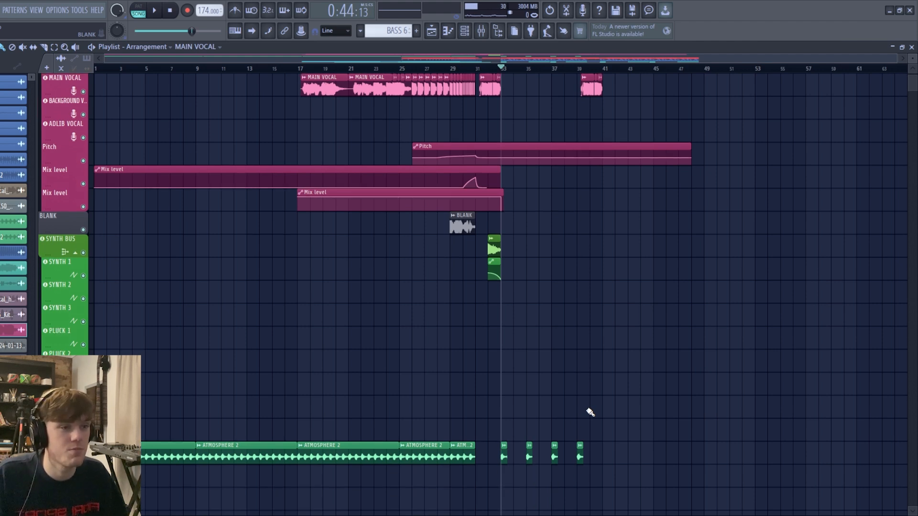